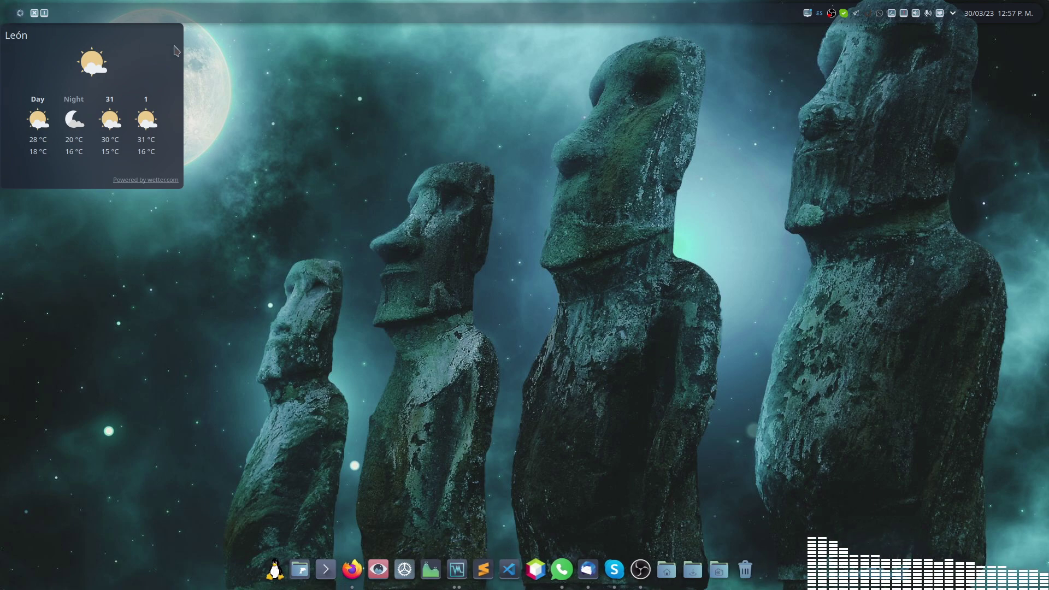
Step: Bring the 'ubuntu FMS' virtual machine to the front and dismiss the Thunderbird notification
{"action": "mouse_move", "coordinate": [4, 8]}
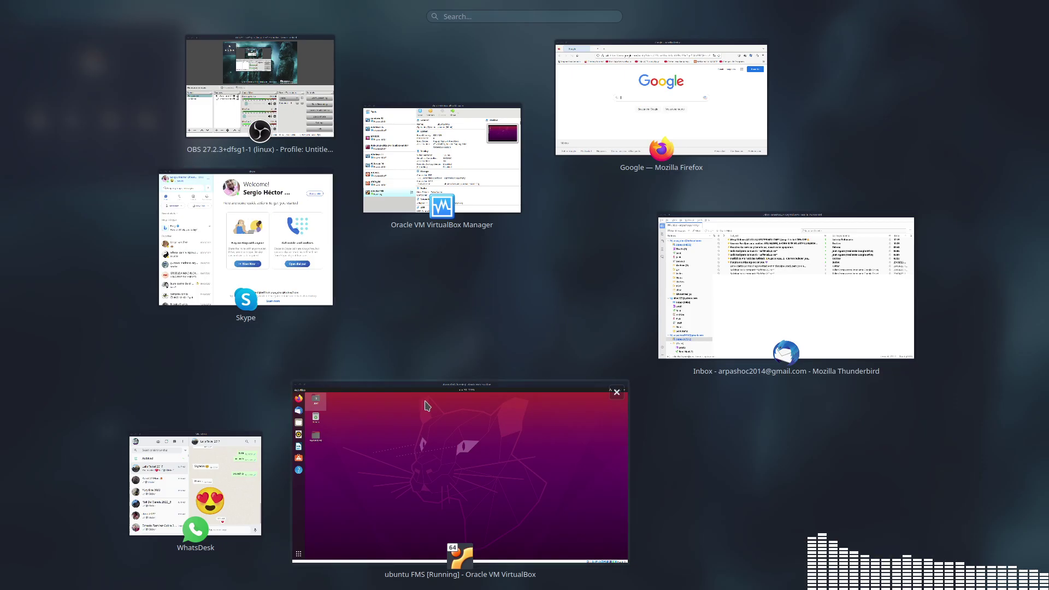
{"action": "left_click", "coordinate": [432, 408]}
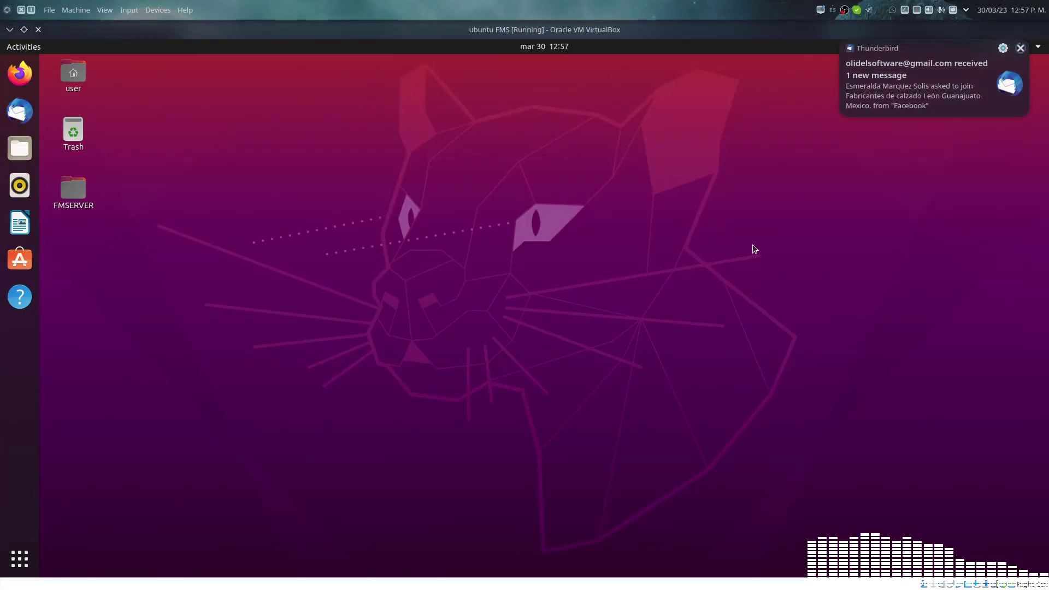
{"action": "left_click", "coordinate": [1023, 48]}
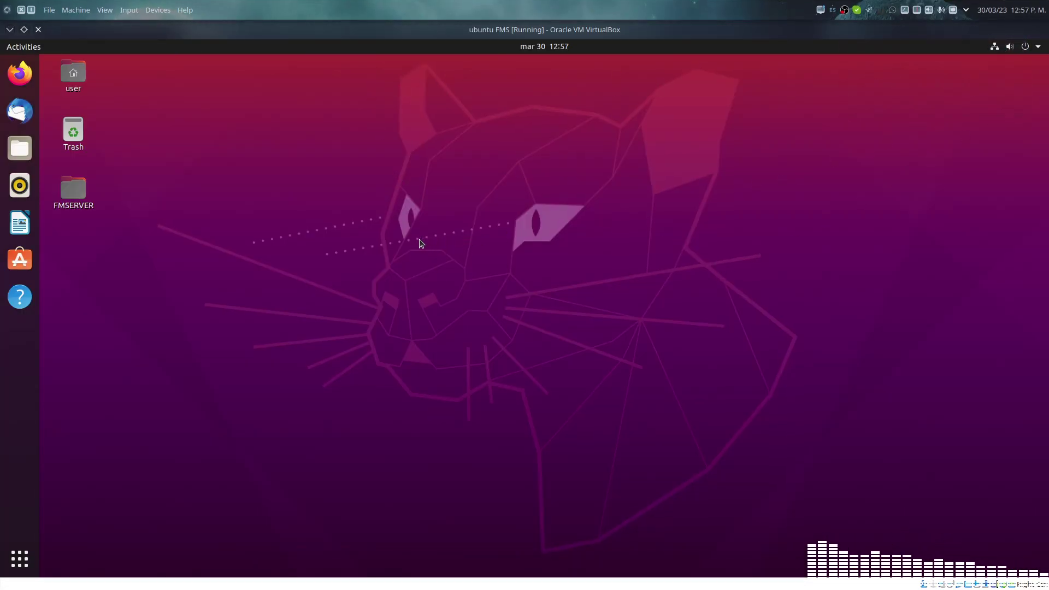
{"action": "mouse_move", "coordinate": [546, 588]}
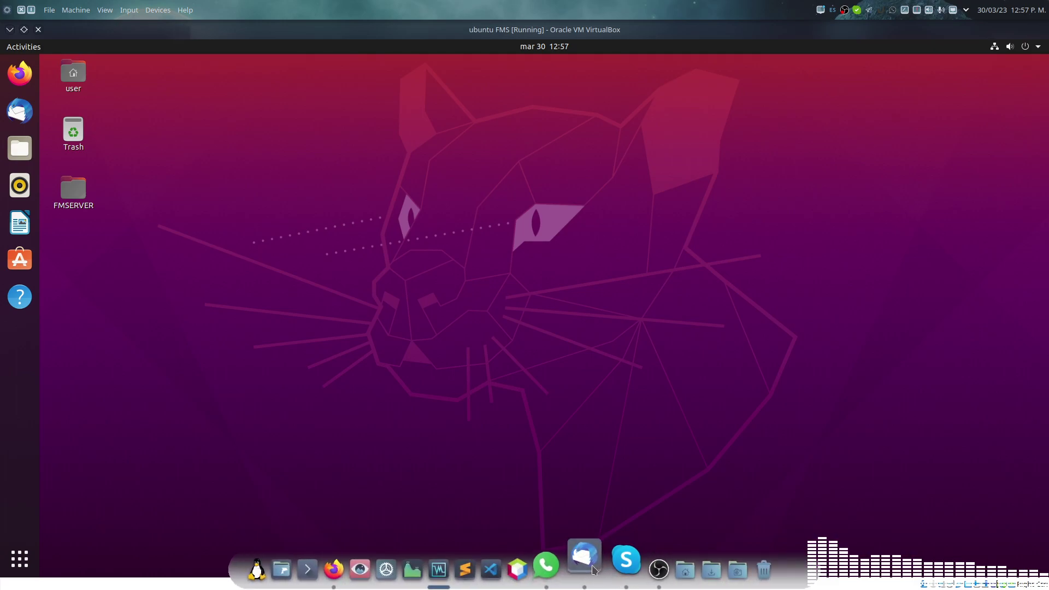
{"action": "right_click", "coordinate": [587, 565]}
{"action": "left_click", "coordinate": [607, 512]}
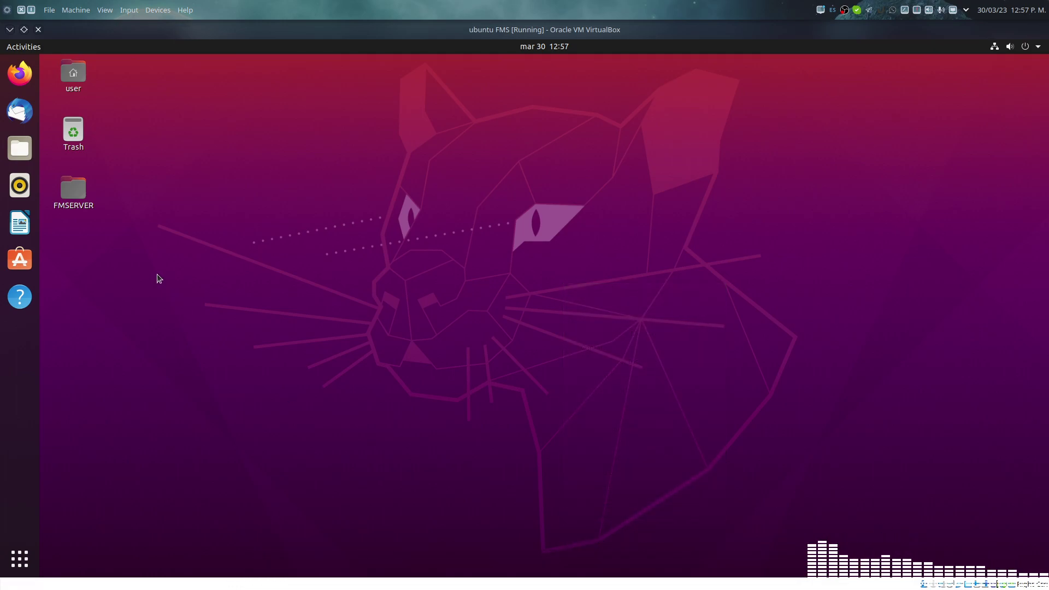
Step: Extract the FileMaker Server 19.6.3.302 zip inside FMSERVER and open the extracted folder
{"action": "left_click", "coordinate": [87, 198]}
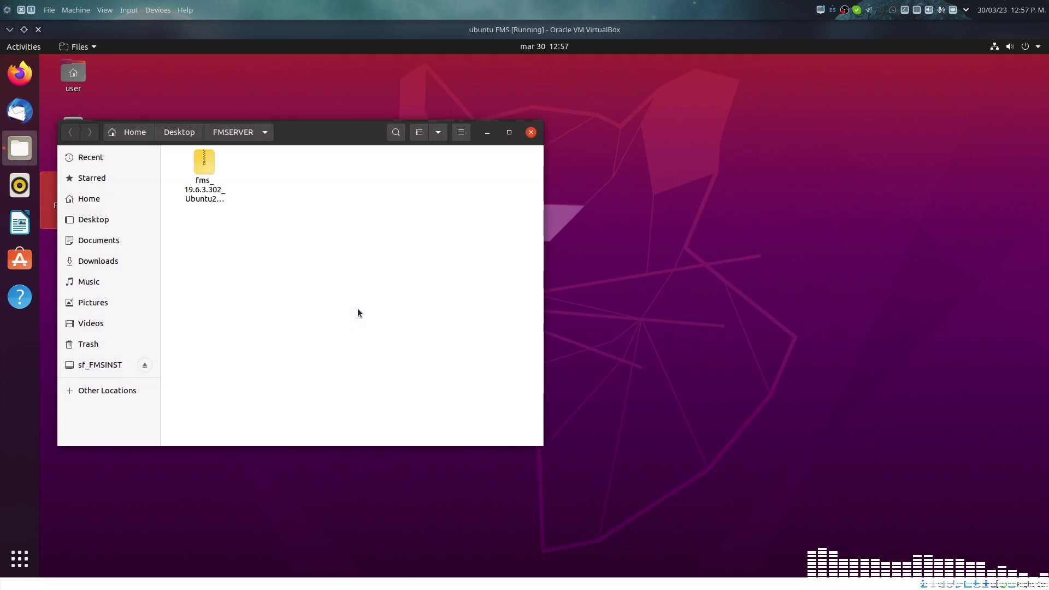
{"action": "left_click", "coordinate": [203, 164]}
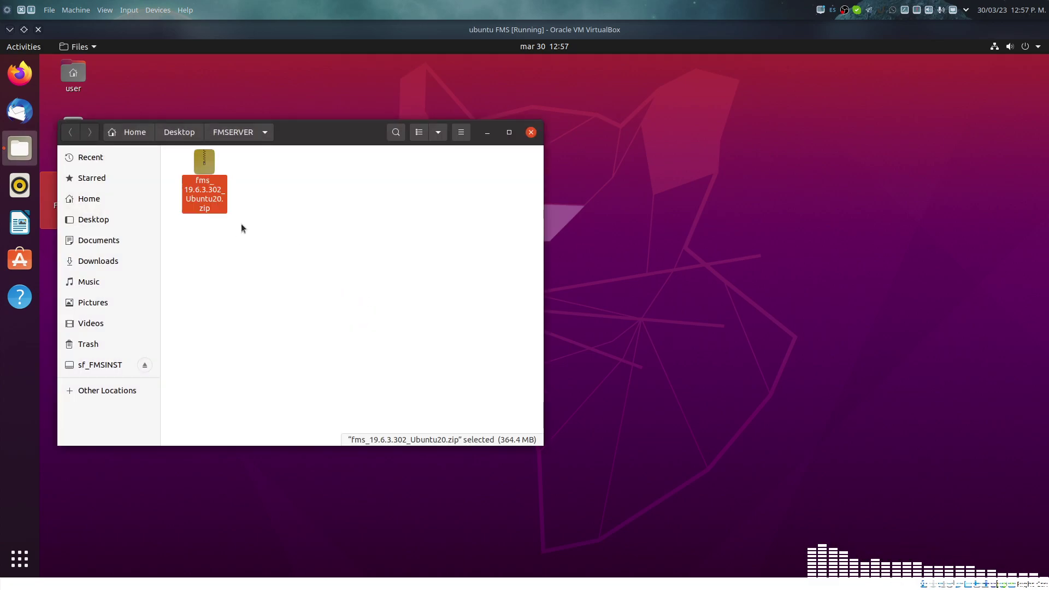
{"action": "right_click", "coordinate": [212, 195]}
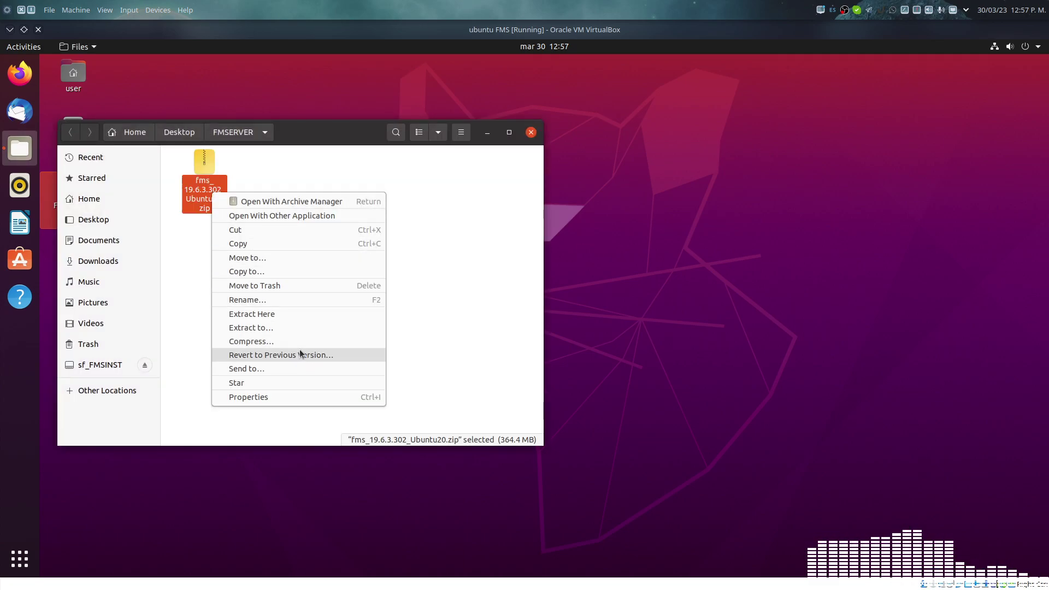
{"action": "left_click", "coordinate": [317, 315]}
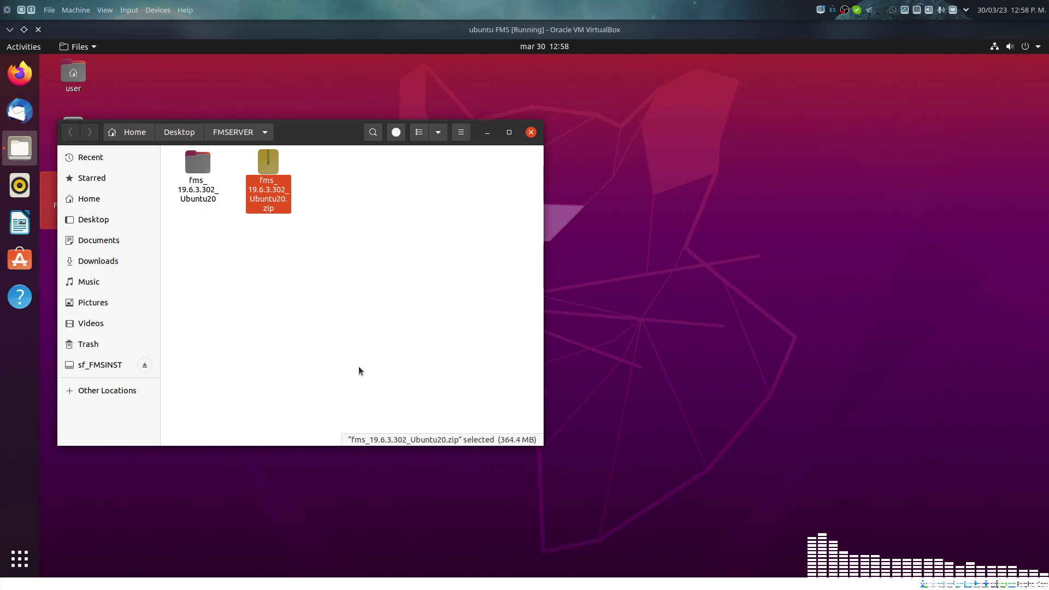
{"action": "double_click", "coordinate": [198, 197]}
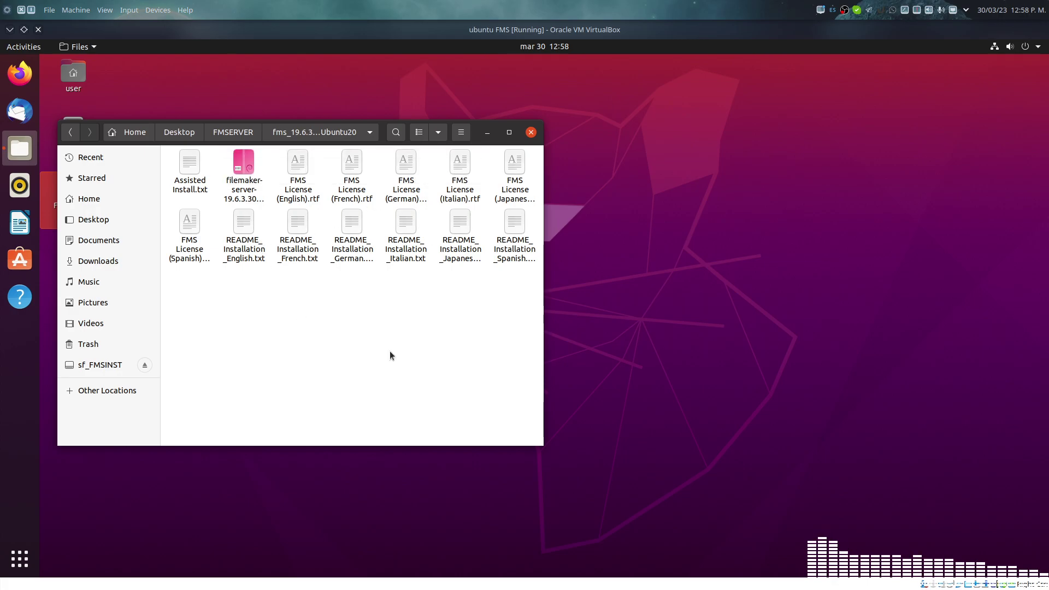
Step: Move all 14 files from fms_19.6.3.302_Ubuntu20 up into the FMSERVER folder
{"action": "left_click_drag", "start_coordinate": [532, 133], "coordinate": [794, 186]}
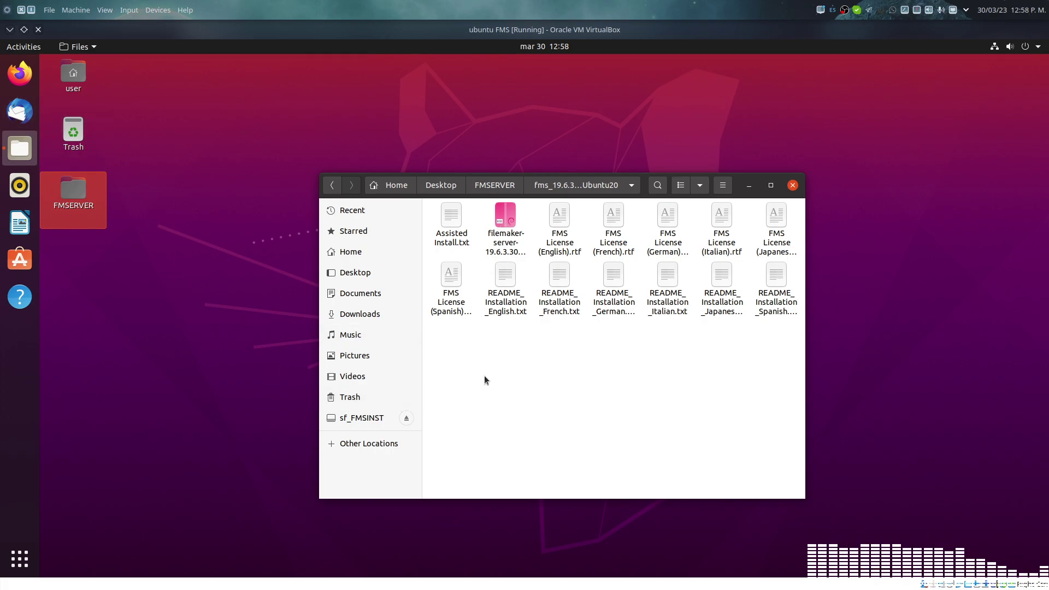
{"action": "left_click_drag", "start_coordinate": [773, 398], "coordinate": [432, 222]}
{"action": "right_click", "coordinate": [451, 221]}
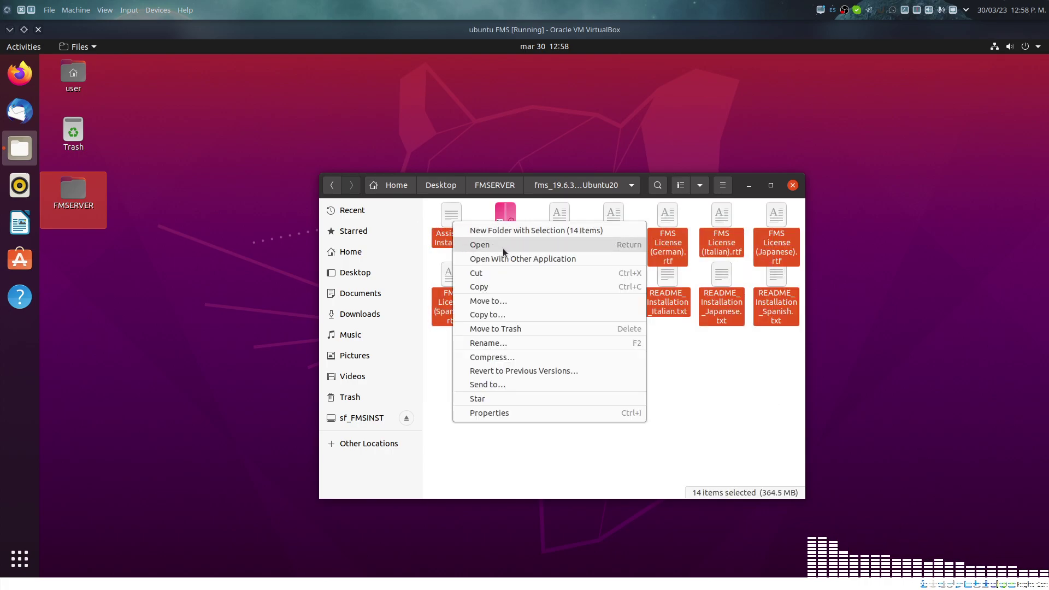
{"action": "left_click", "coordinate": [494, 272]}
{"action": "left_click", "coordinate": [495, 185]}
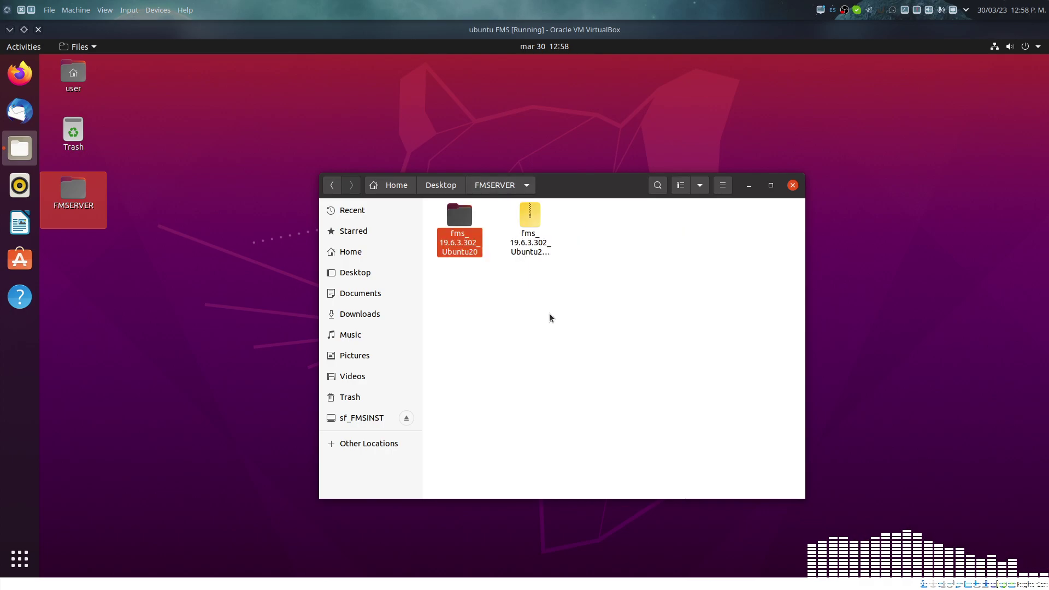
{"action": "right_click", "coordinate": [559, 342]}
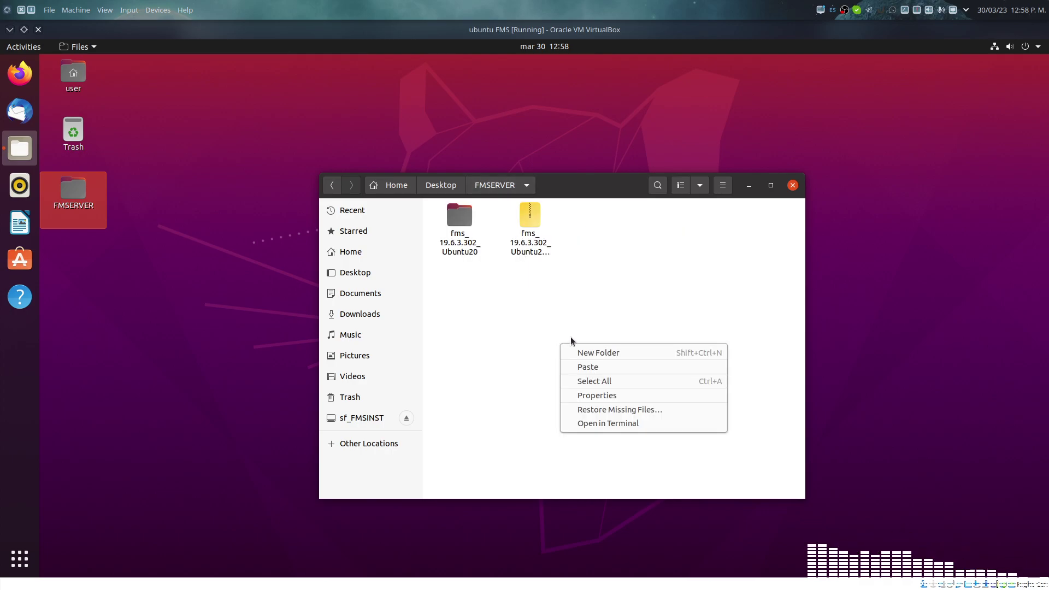
{"action": "left_click", "coordinate": [587, 367]}
{"action": "left_click", "coordinate": [655, 421]}
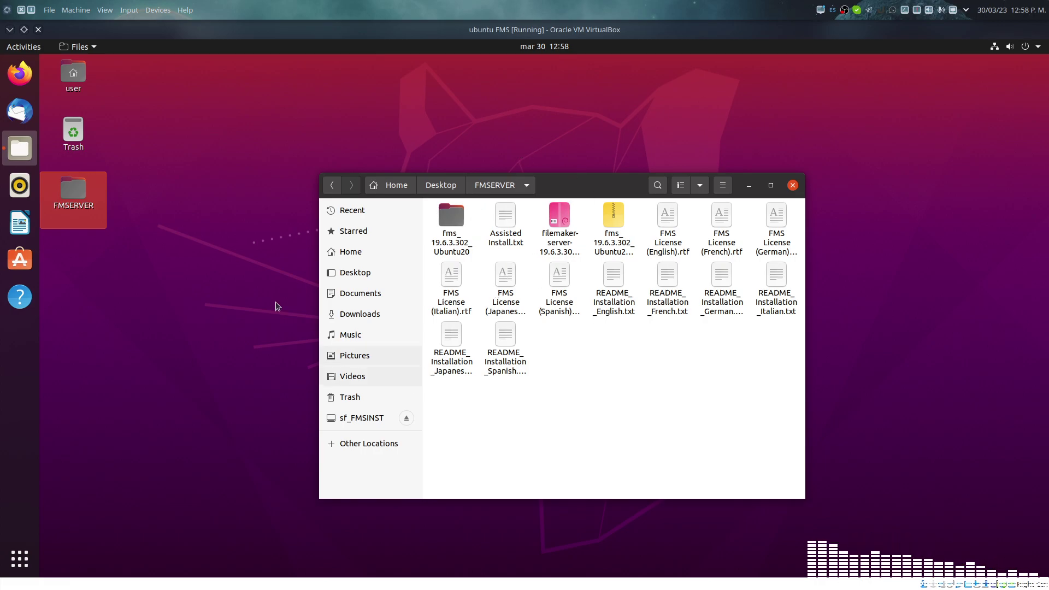
Step: Launch Terminal and list the home folder contents with ls
{"action": "left_click", "coordinate": [20, 558]}
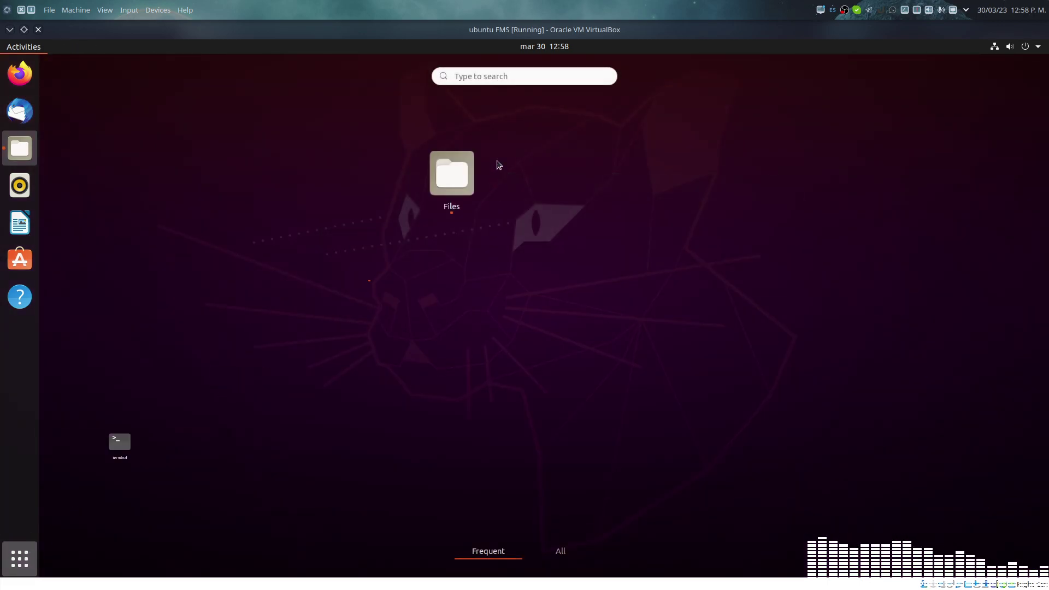
{"action": "left_click", "coordinate": [367, 156]}
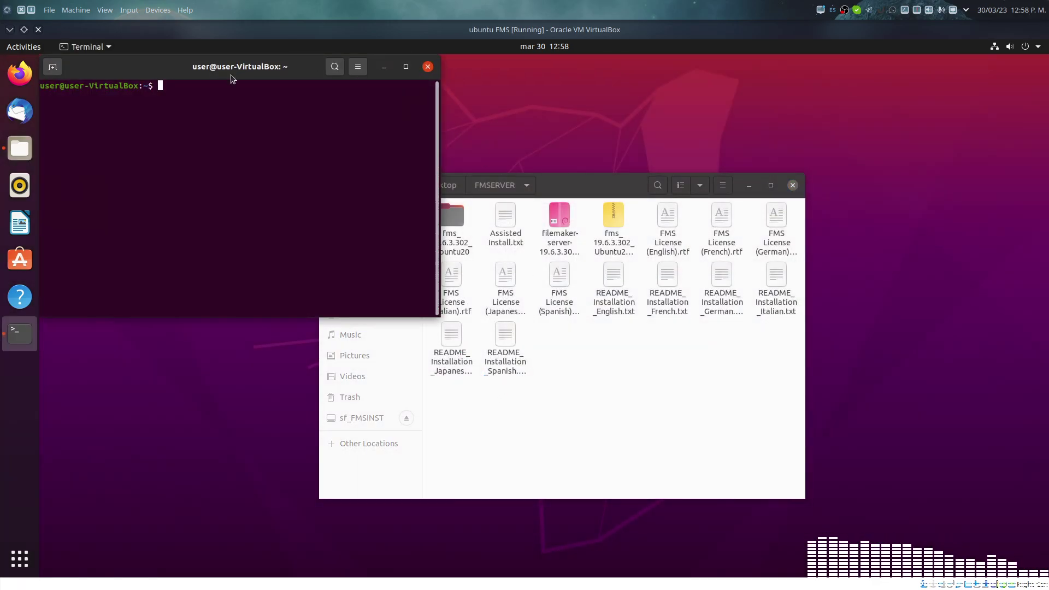
{"action": "left_click_drag", "start_coordinate": [225, 68], "coordinate": [660, 269]}
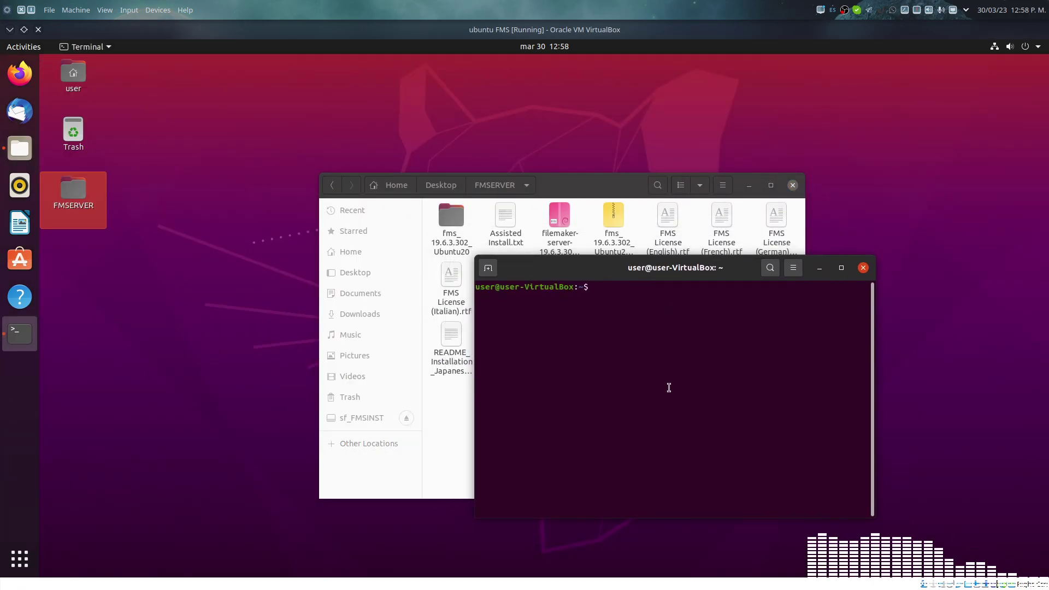
{"action": "type", "text": "ls"}
{"action": "key", "text": "Return"}
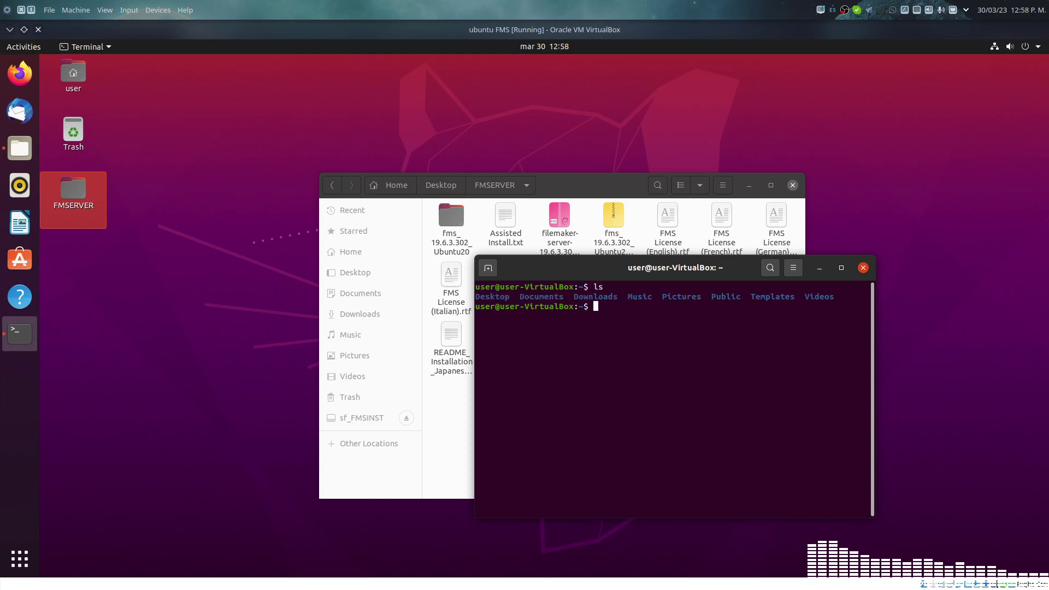
Step: Change into Desktop, then FMSERVER, listing each folder's files
{"action": "type", "text": "cd Desctop"}
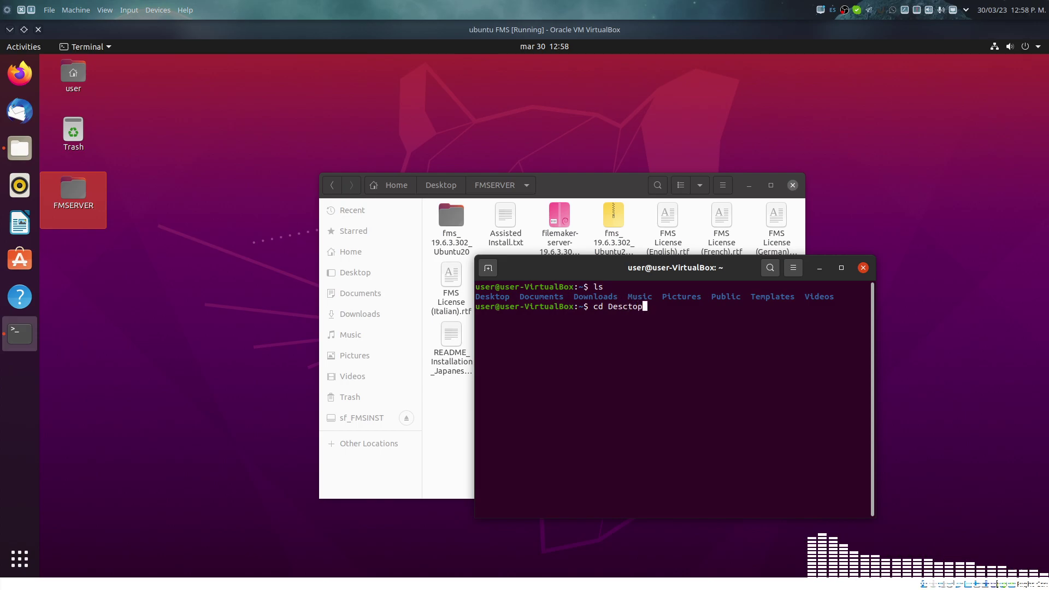
{"action": "type", "text": "t"}
{"action": "key", "text": "BackSpace"}
{"action": "key", "text": "Return"}
{"action": "type", "text": "cd Desktop"}
{"action": "key", "text": "Return"}
{"action": "type", "text": "ls"}
{"action": "key", "text": "Return"}
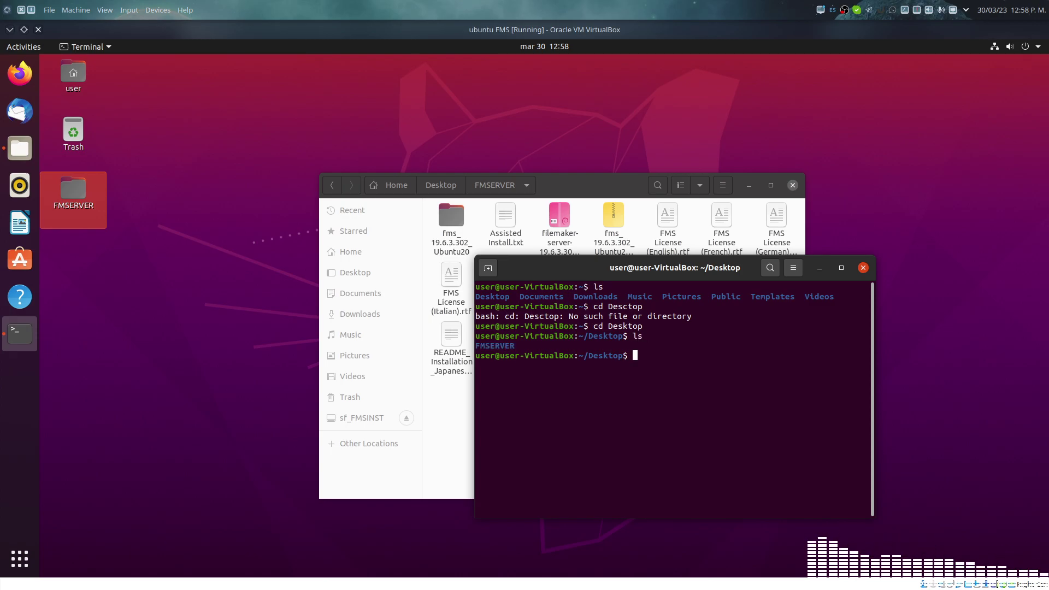
{"action": "type", "text": "cd FMSERVER"}
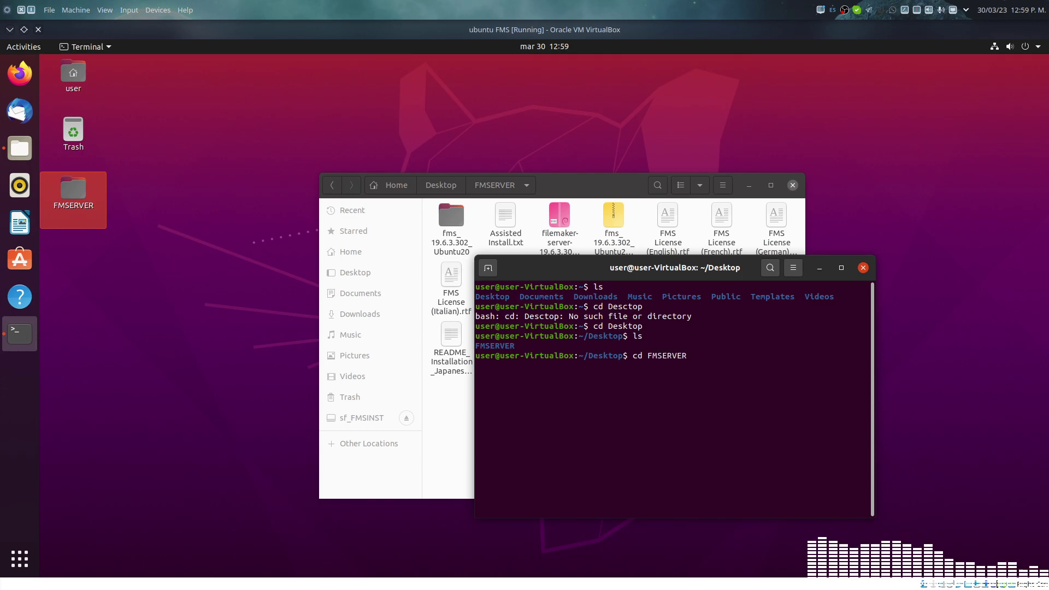
{"action": "key", "text": "Return"}
{"action": "type", "text": "ls"}
{"action": "key", "text": "Return"}
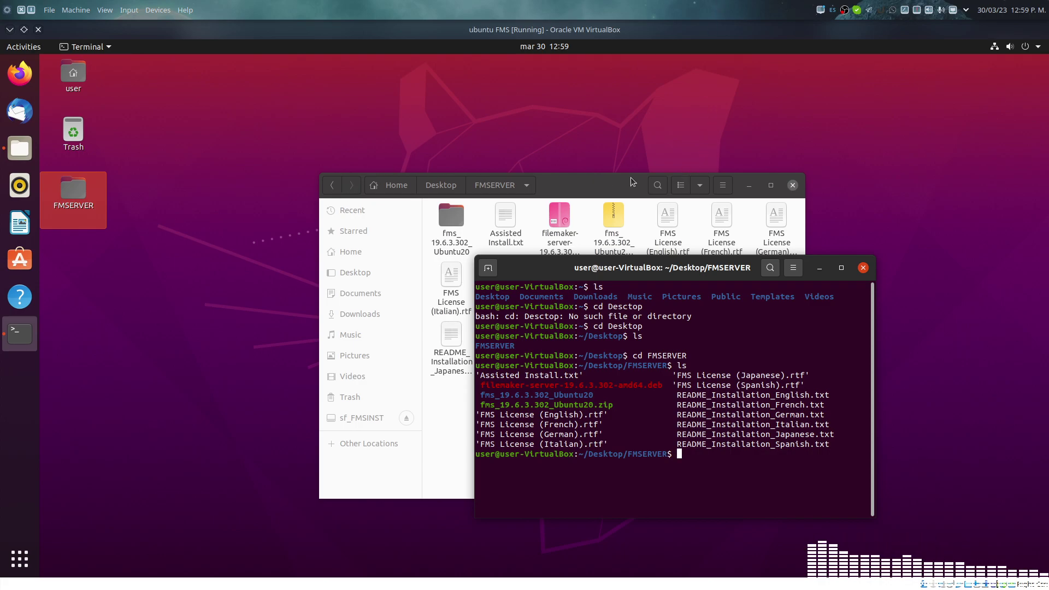
Step: Run 'sudo apt install ./filemaker-server-19.6.3.302-amd64.deb', fixing typos and Tab-completing the file name
{"action": "left_click", "coordinate": [748, 186]}
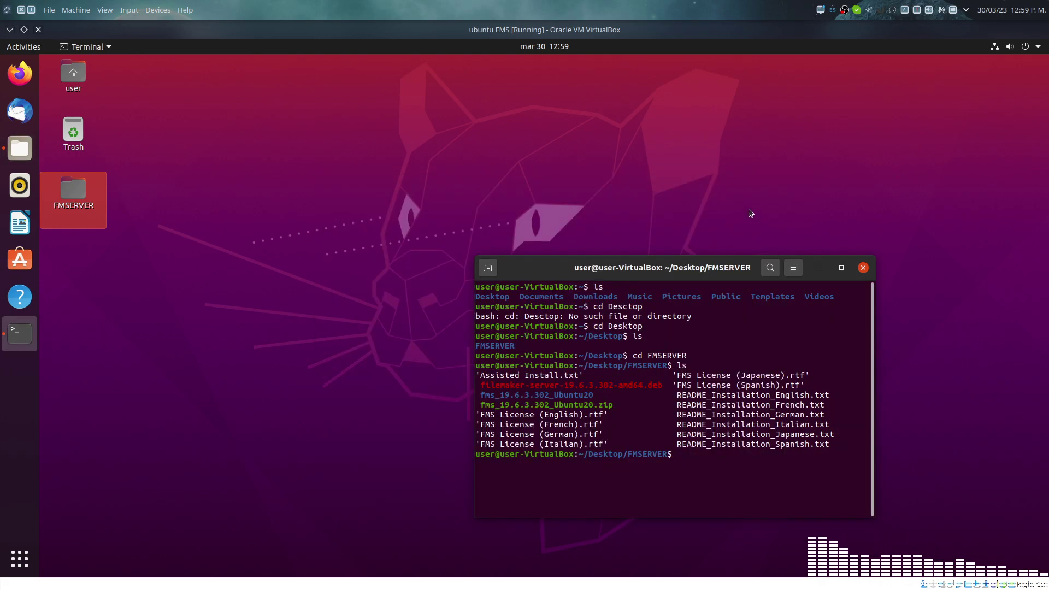
{"action": "left_click_drag", "start_coordinate": [713, 258], "coordinate": [572, 153]}
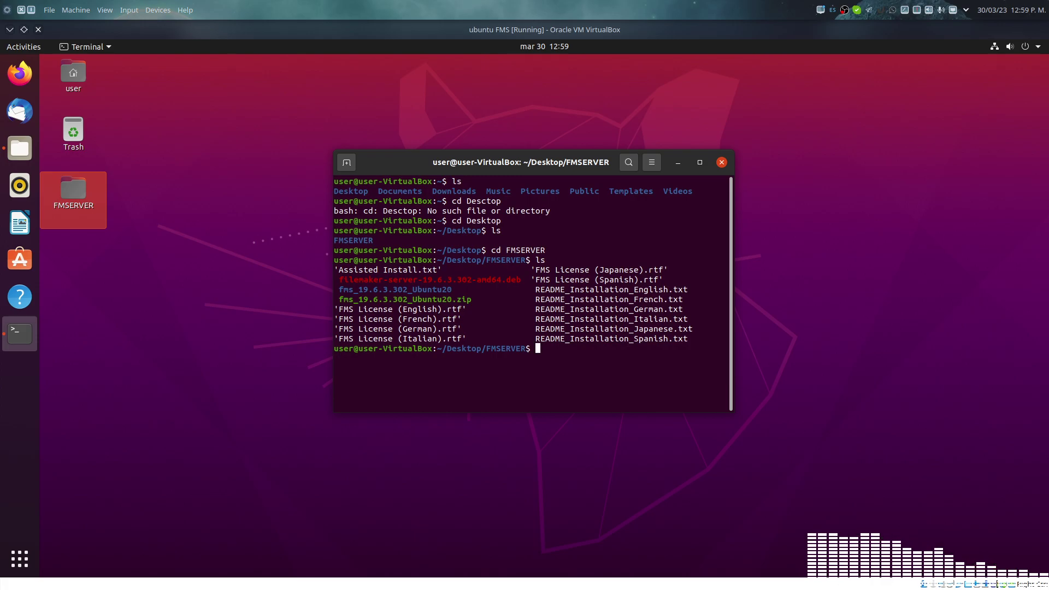
{"action": "type", "text": "su"}
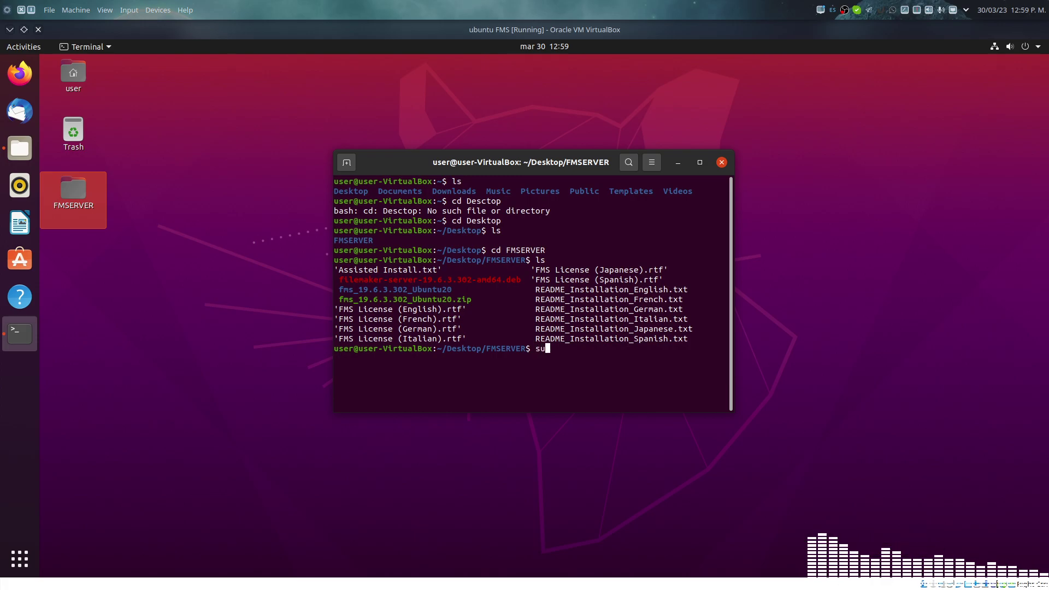
{"action": "type", "text": " apt insta"}
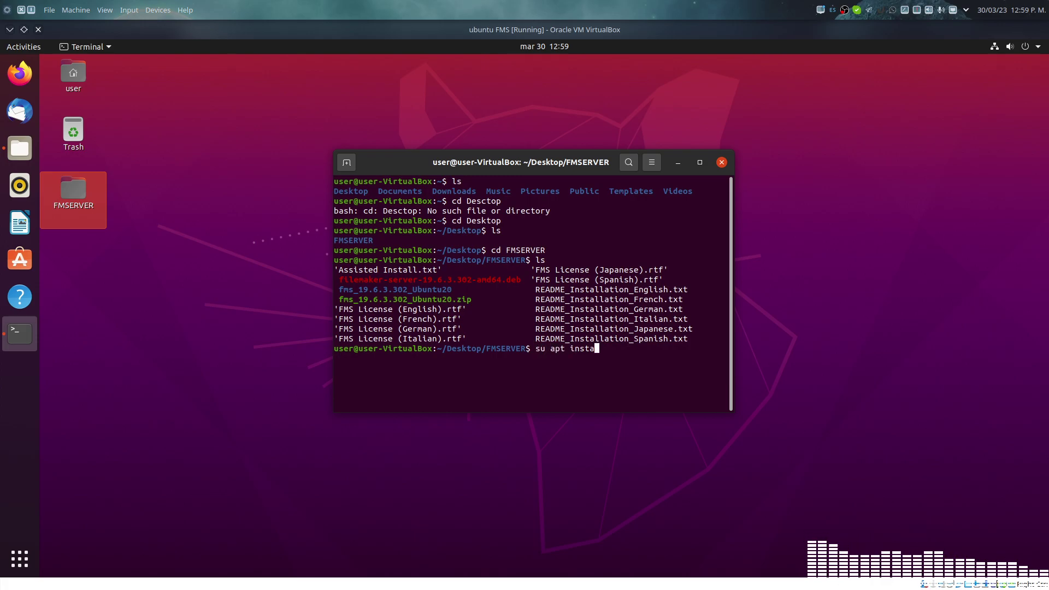
{"action": "type", "text": "l .*/"}
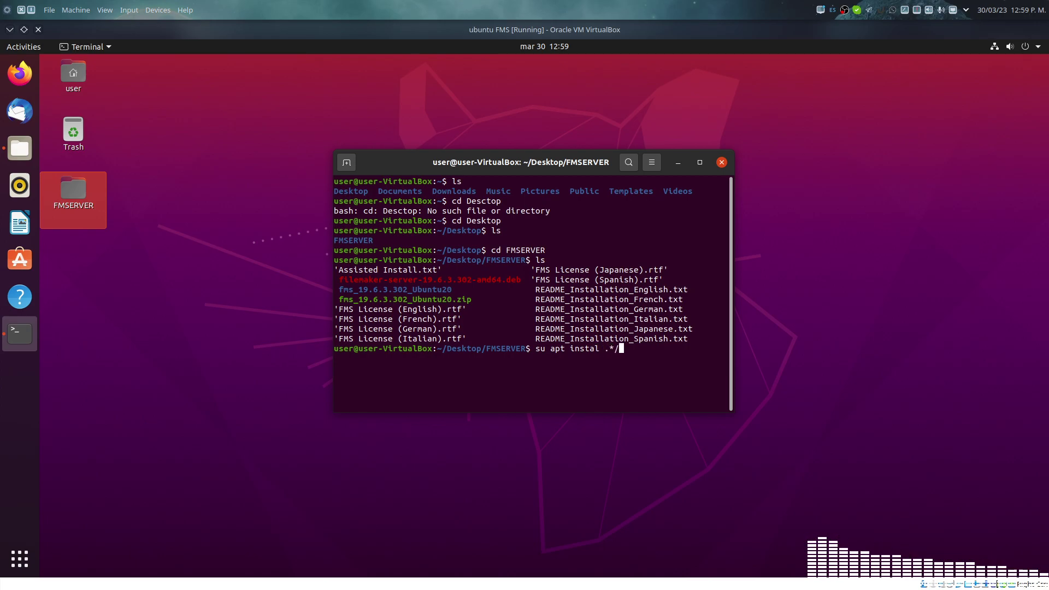
{"action": "key", "text": "BackSpace"}
{"action": "key", "text": "BackSpace"}
{"action": "type", "text": "/"}
{"action": "key", "text": "Left"}
{"action": "key", "text": "Left"}
{"action": "key", "text": "Left"}
{"action": "key", "text": "Left"}
{"action": "key", "text": "Left"}
{"action": "key", "text": "Left"}
{"action": "key", "text": "Left"}
{"action": "key", "text": "Left"}
{"action": "key", "text": "Left"}
{"action": "key", "text": "Left"}
{"action": "key", "text": "Left"}
{"action": "key", "text": "Left"}
{"action": "key", "text": "Left"}
{"action": "type", "text": "do"}
{"action": "key", "text": "Right"}
{"action": "key", "text": "Right"}
{"action": "key", "text": "Right"}
{"action": "key", "text": "Right"}
{"action": "key", "text": "Right"}
{"action": "key", "text": "Right"}
{"action": "key", "text": "Right"}
{"action": "key", "text": "Right"}
{"action": "key", "text": "Right"}
{"action": "key", "text": "Right"}
{"action": "type", "text": "l"}
{"action": "key", "text": "Right"}
{"action": "key", "text": "Right"}
{"action": "key", "text": "Right"}
{"action": "type", "text": "f"}
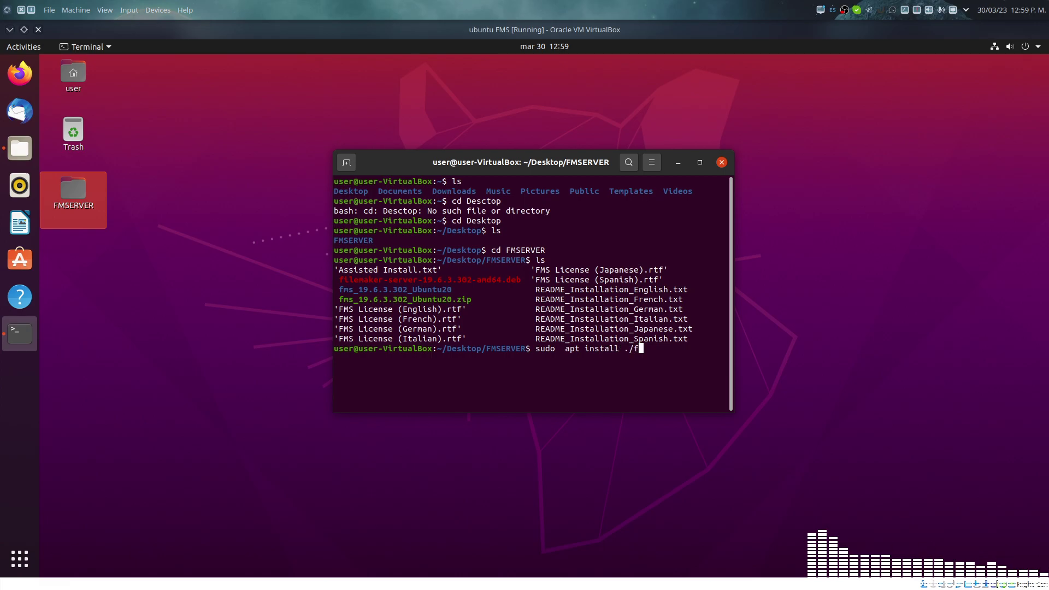
{"action": "type", "text": "il"}
{"action": "key", "text": "Tab"}
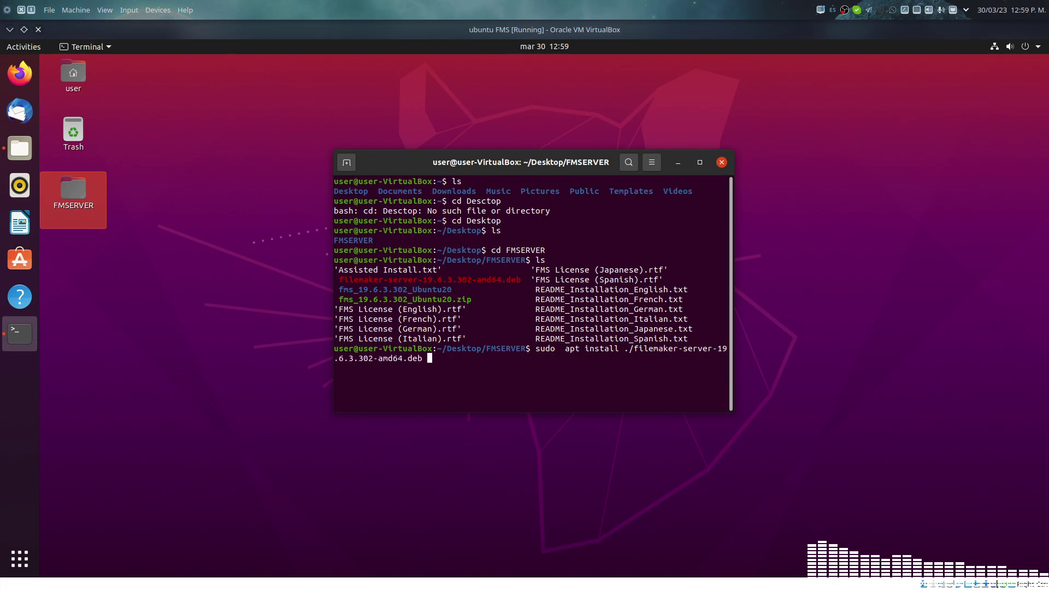
{"action": "key", "text": "Return"}
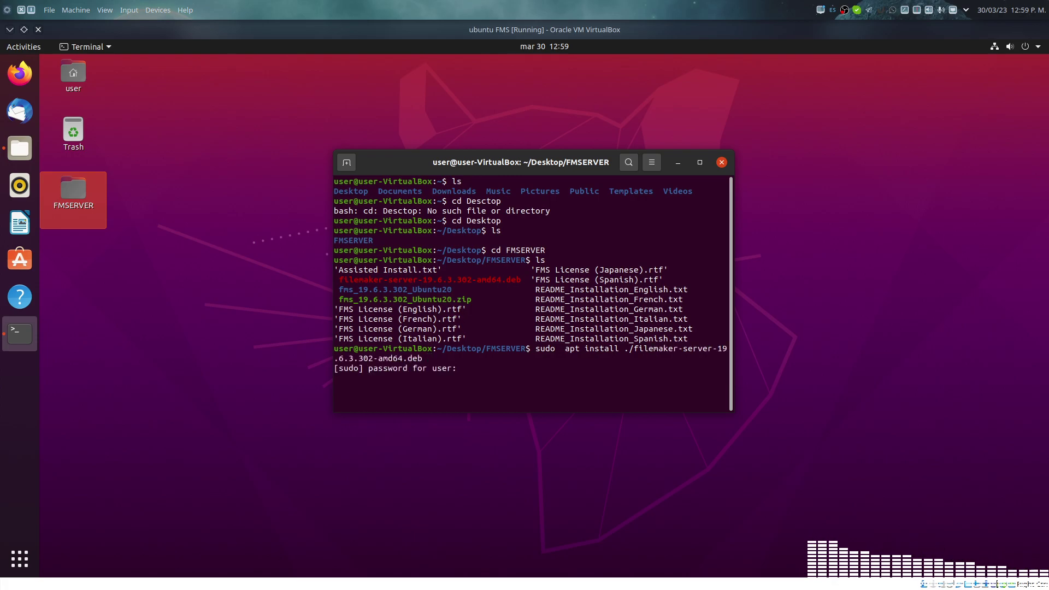
Step: Submit the sudo password and confirm installing the listed packages
{"action": "key", "text": "Return"}
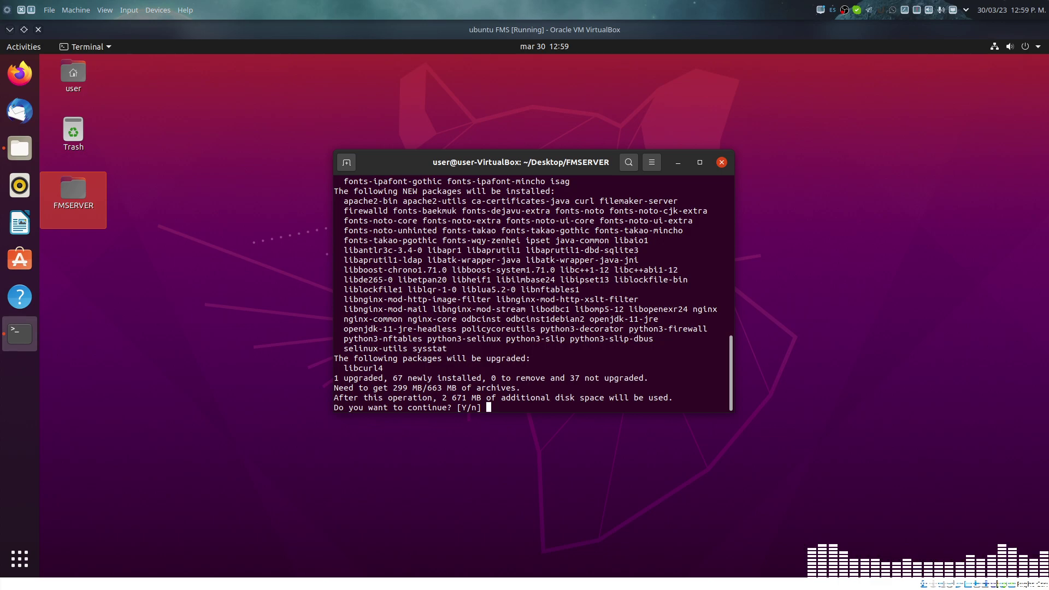
{"action": "key", "text": "Return"}
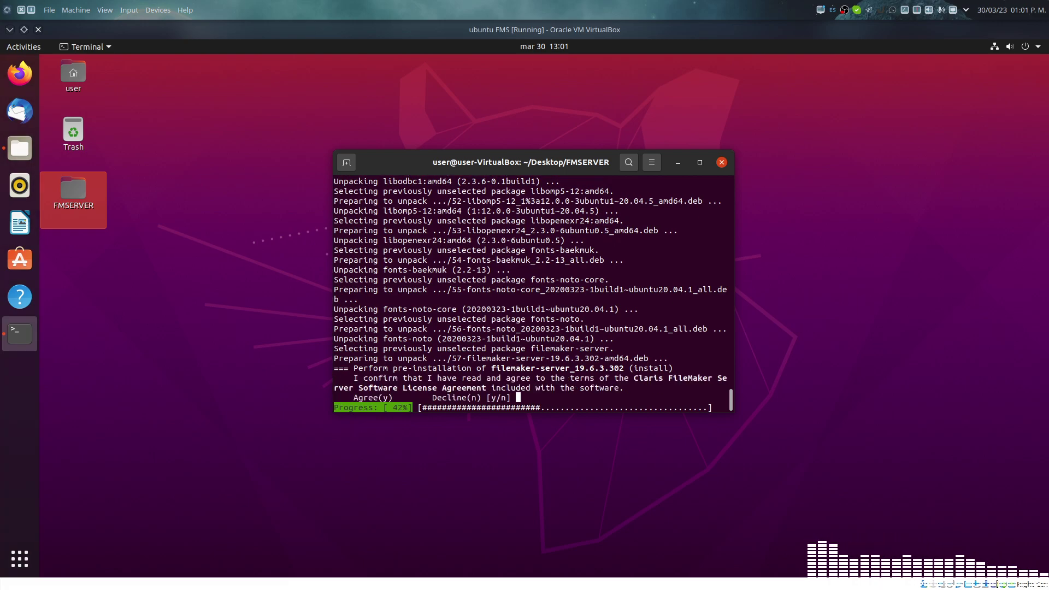
Step: Accept the Claris licence agreement and choose the primary machine install (option 0)
{"action": "type", "text": "y"}
{"action": "key", "text": "Return"}
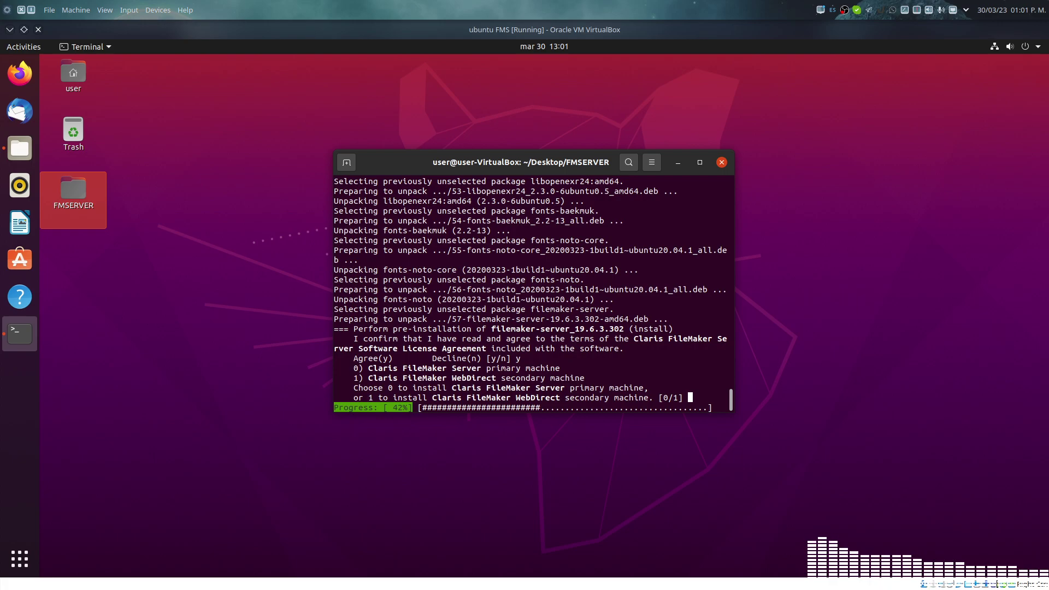
{"action": "type", "text": "0"}
{"action": "key", "text": "Return"}
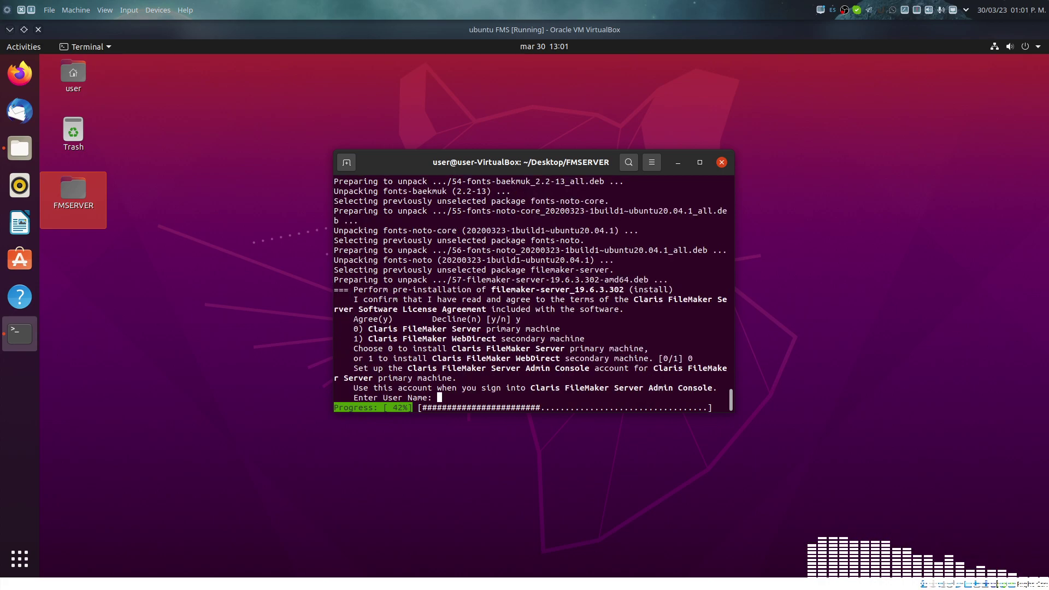
Step: Set the Admin Console user name 'admin', entering the password and 4-digit PIN twice each
{"action": "type", "text": "admin"}
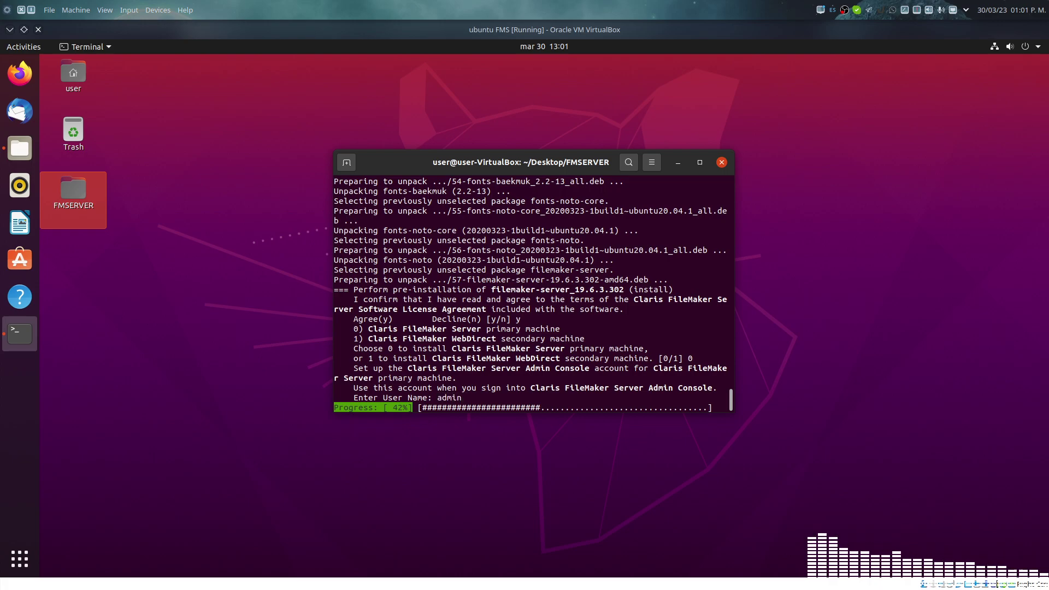
{"action": "key", "text": "Return"}
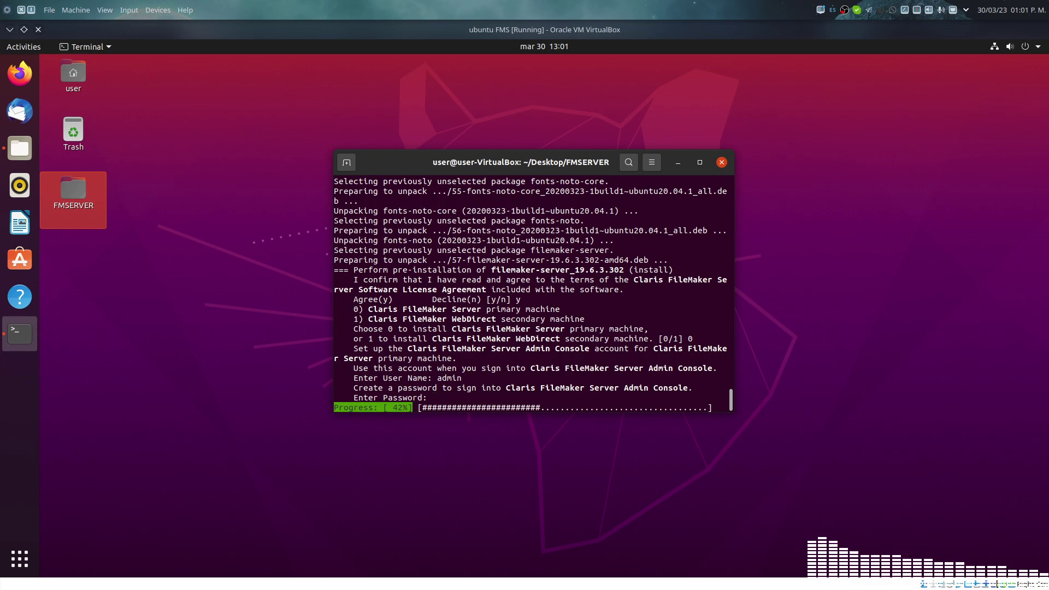
{"action": "key", "text": "Return"}
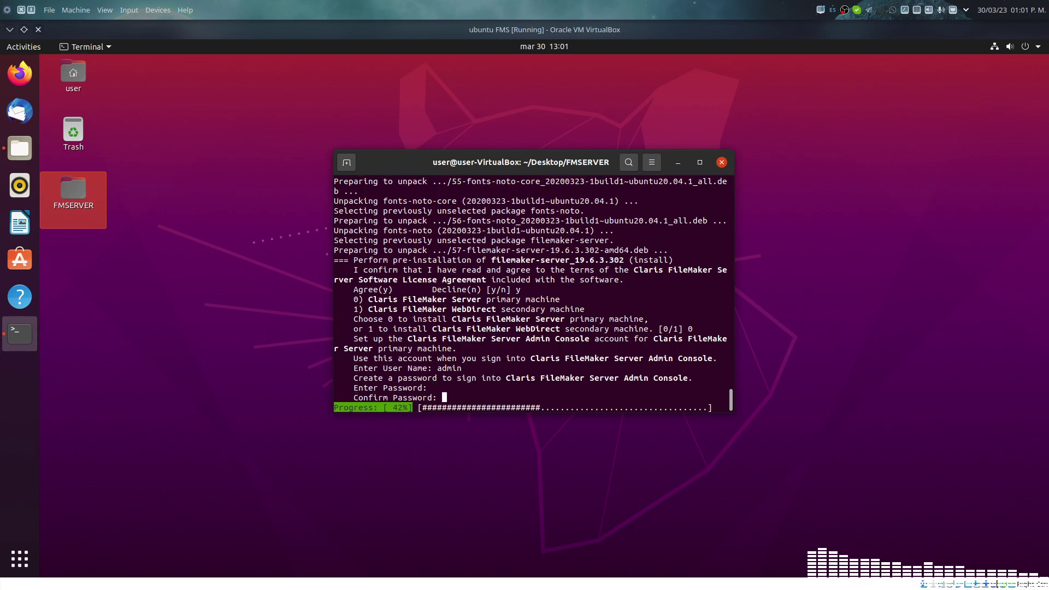
{"action": "key", "text": "Return"}
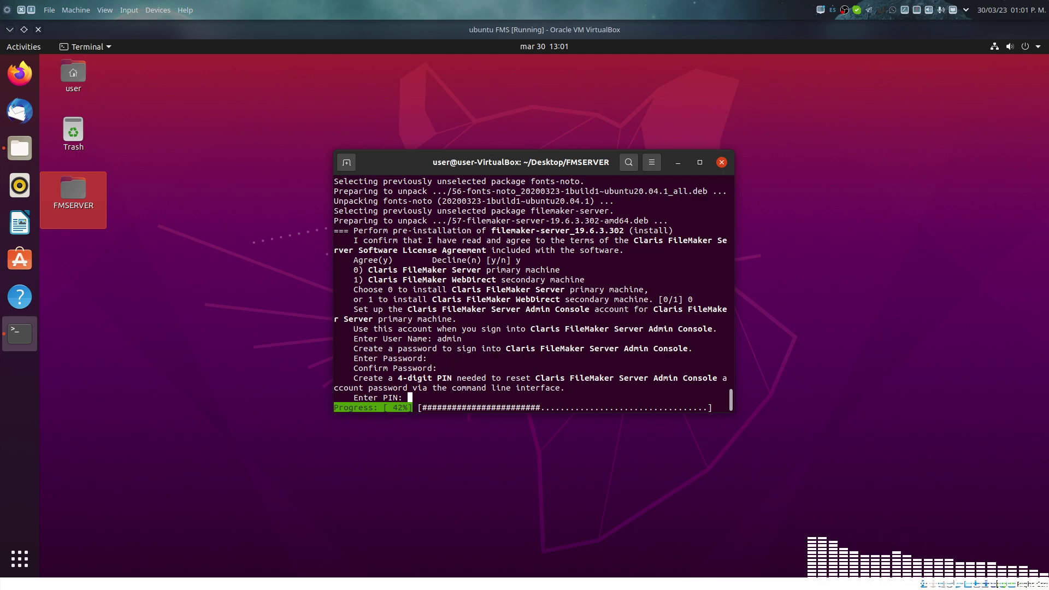
{"action": "key", "text": "Return"}
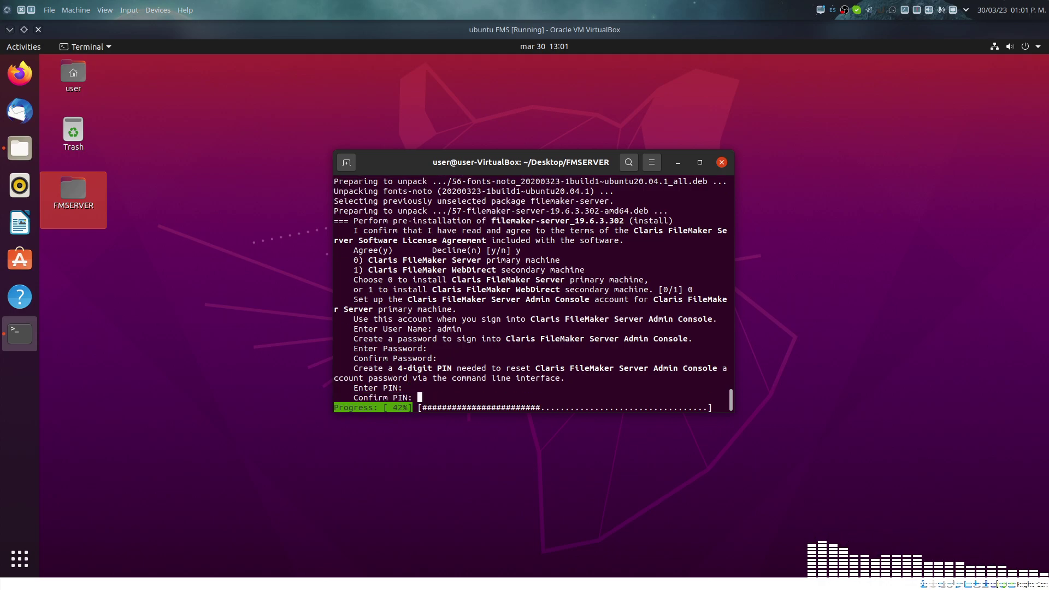
{"action": "key", "text": "Return"}
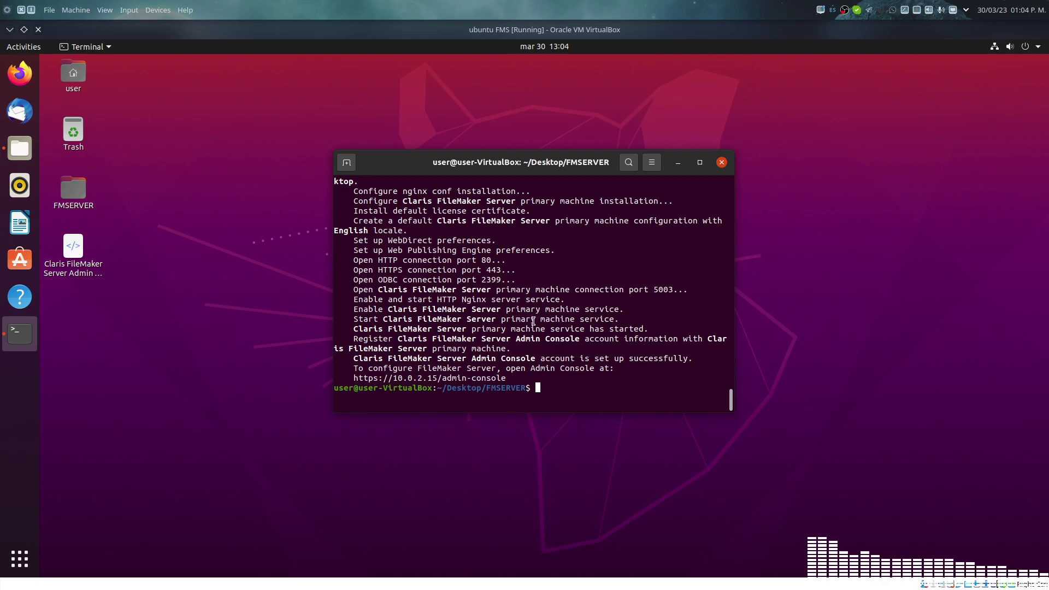
Step: Copy the version number 19.6.3.302 from the install output and launch Firefox
{"action": "scroll", "coordinate": [533, 322], "scroll_direction": "up", "scroll_amount": 4}
{"action": "scroll", "coordinate": [534, 321], "scroll_direction": "up", "scroll_amount": 4}
{"action": "scroll", "coordinate": [534, 322], "scroll_direction": "down", "scroll_amount": 8}
{"action": "scroll", "coordinate": [534, 322], "scroll_direction": "up", "scroll_amount": 1}
{"action": "scroll", "coordinate": [533, 321], "scroll_direction": "up", "scroll_amount": 10}
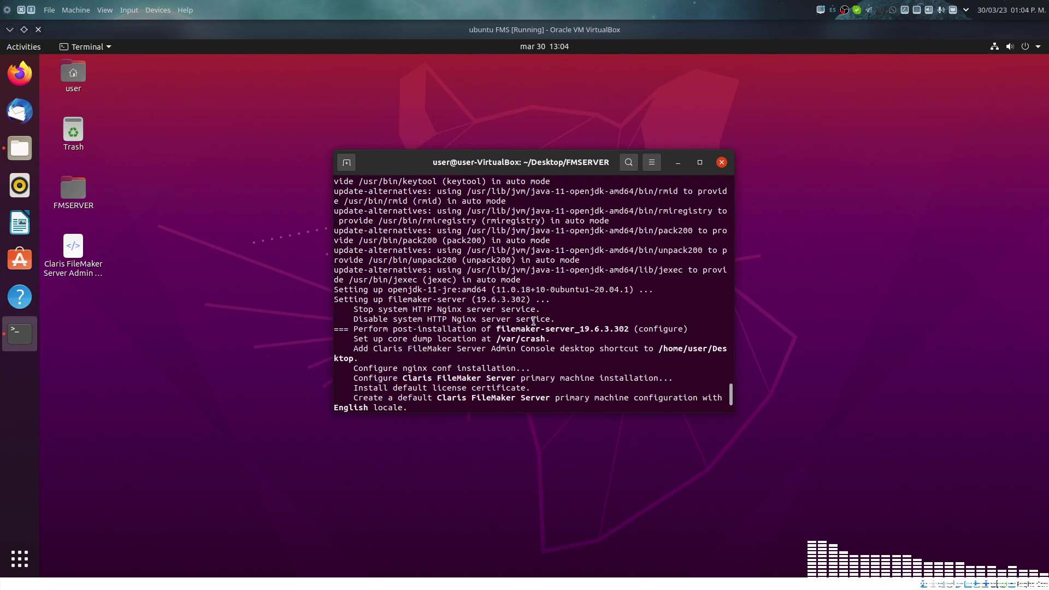
{"action": "scroll", "coordinate": [534, 321], "scroll_direction": "up", "scroll_amount": 3}
{"action": "scroll", "coordinate": [534, 322], "scroll_direction": "down", "scroll_amount": 6}
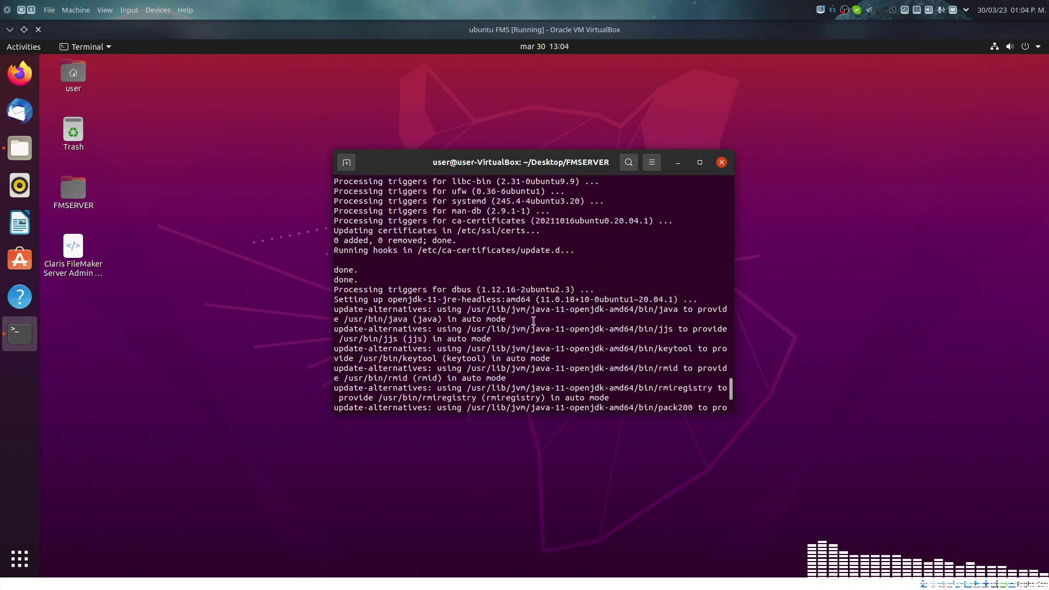
{"action": "scroll", "coordinate": [533, 321], "scroll_direction": "down", "scroll_amount": 4}
{"action": "scroll", "coordinate": [534, 321], "scroll_direction": "up", "scroll_amount": 2}
{"action": "scroll", "coordinate": [534, 322], "scroll_direction": "up", "scroll_amount": 10}
{"action": "scroll", "coordinate": [534, 321], "scroll_direction": "up", "scroll_amount": 4}
{"action": "scroll", "coordinate": [534, 322], "scroll_direction": "down", "scroll_amount": 10}
{"action": "scroll", "coordinate": [534, 322], "scroll_direction": "down", "scroll_amount": 10}
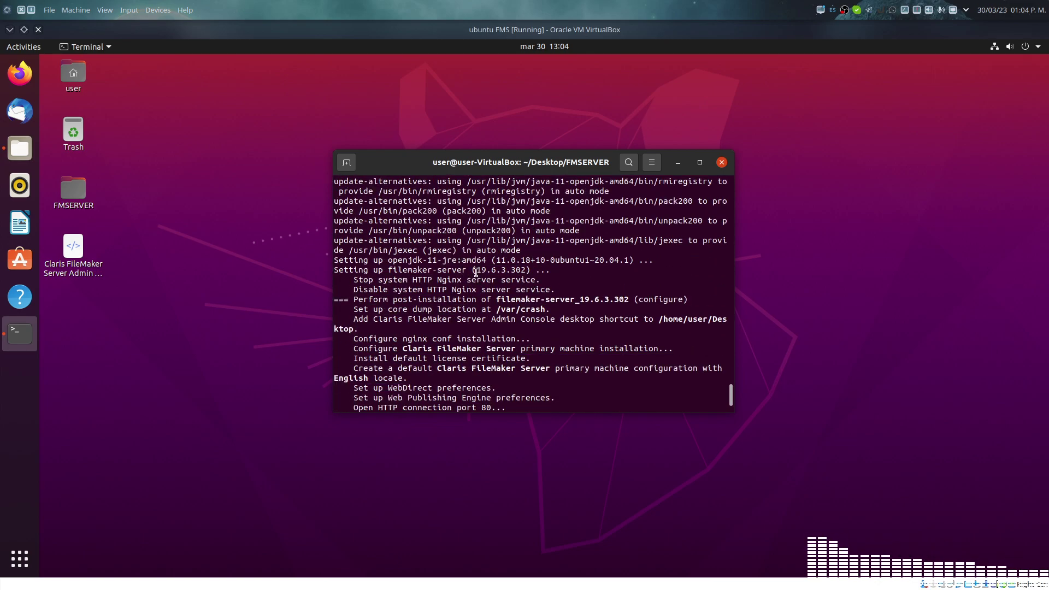
{"action": "left_click_drag", "start_coordinate": [477, 270], "coordinate": [526, 270]}
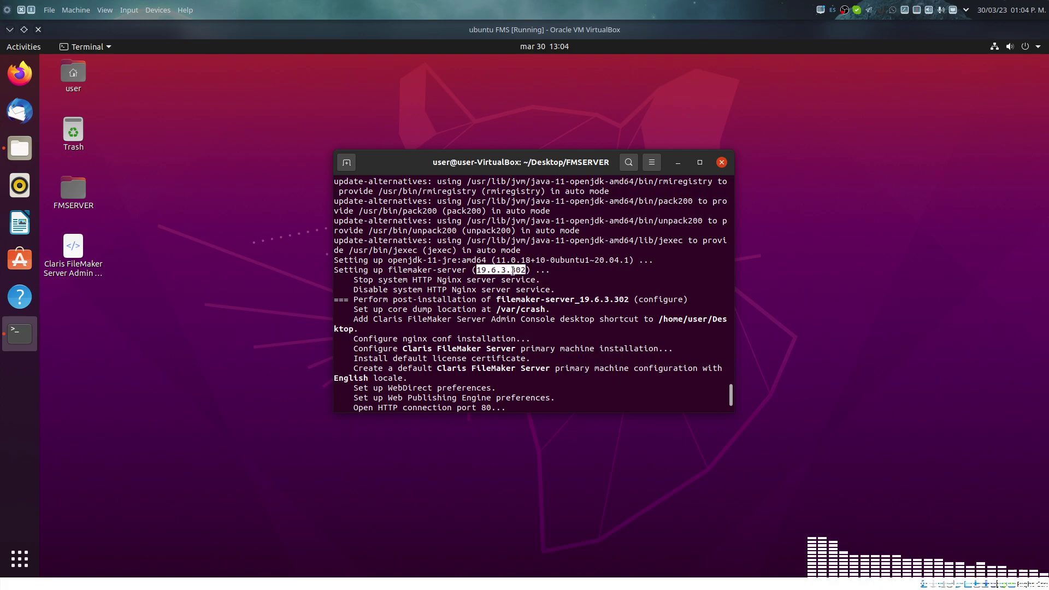
{"action": "right_click", "coordinate": [513, 270]}
{"action": "left_click", "coordinate": [528, 282]}
{"action": "left_click", "coordinate": [19, 73]}
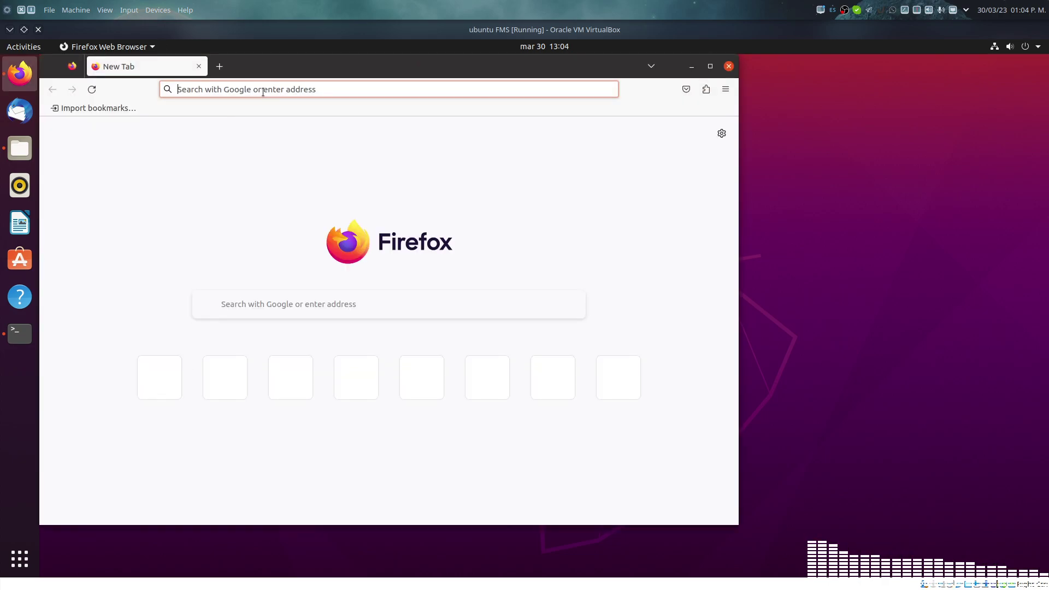
Step: Load localhost in Firefox to see the FileMaker Database Server Website, then return to Terminal
{"action": "left_click", "coordinate": [263, 92]}
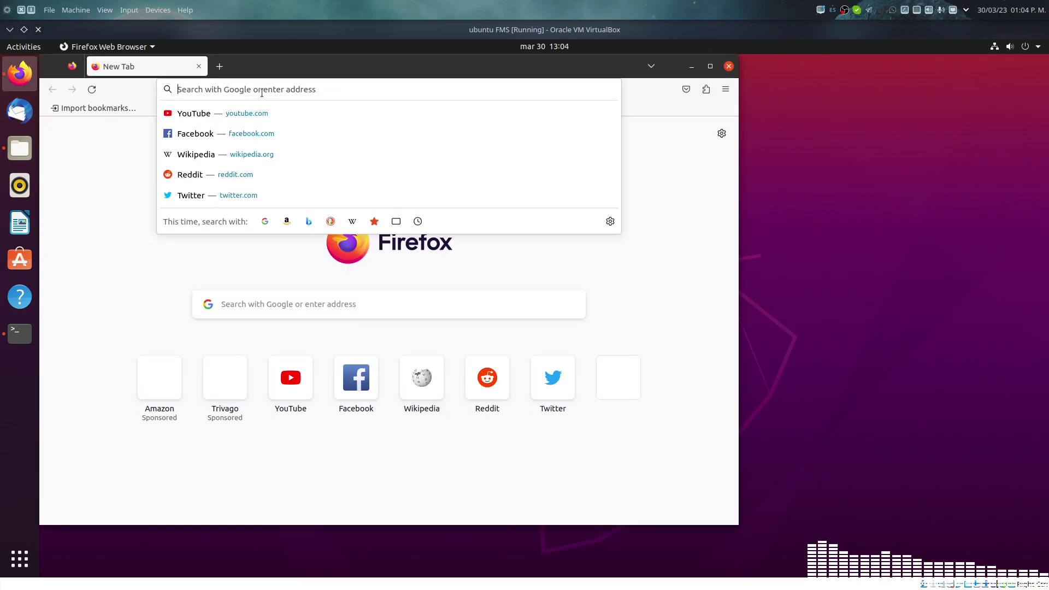
{"action": "type", "text": "localhost"}
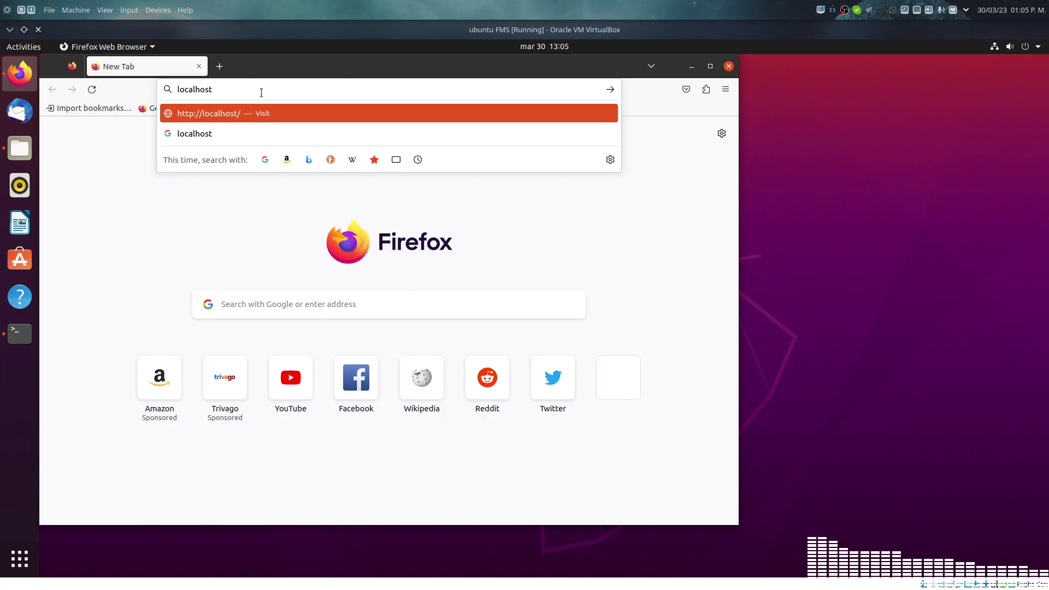
{"action": "key", "text": "Return"}
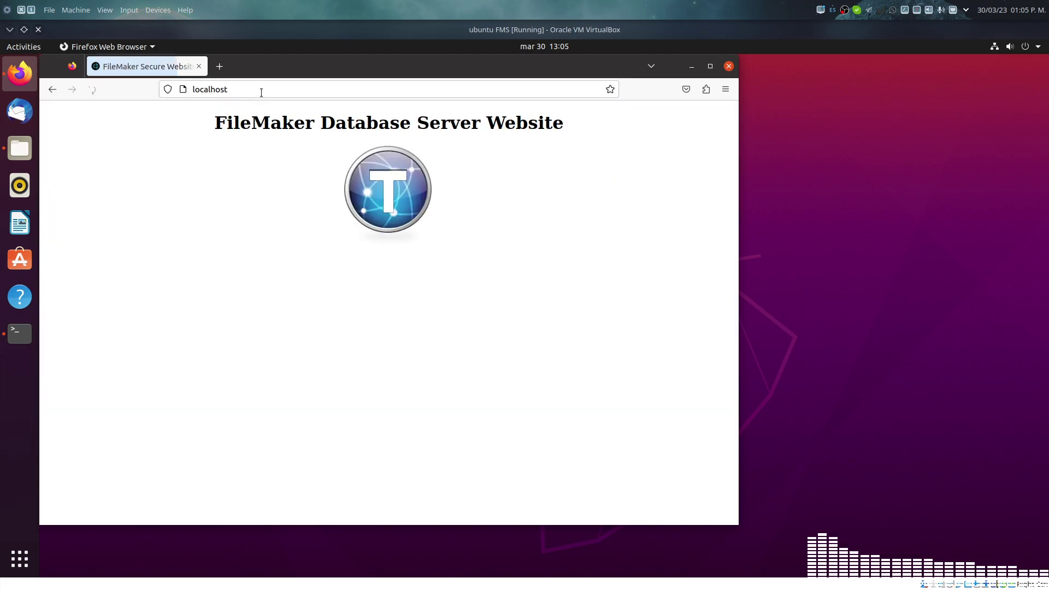
{"action": "left_click_drag", "start_coordinate": [311, 60], "coordinate": [442, 107]}
{"action": "left_click", "coordinate": [425, 131]}
{"action": "left_click", "coordinate": [424, 131]}
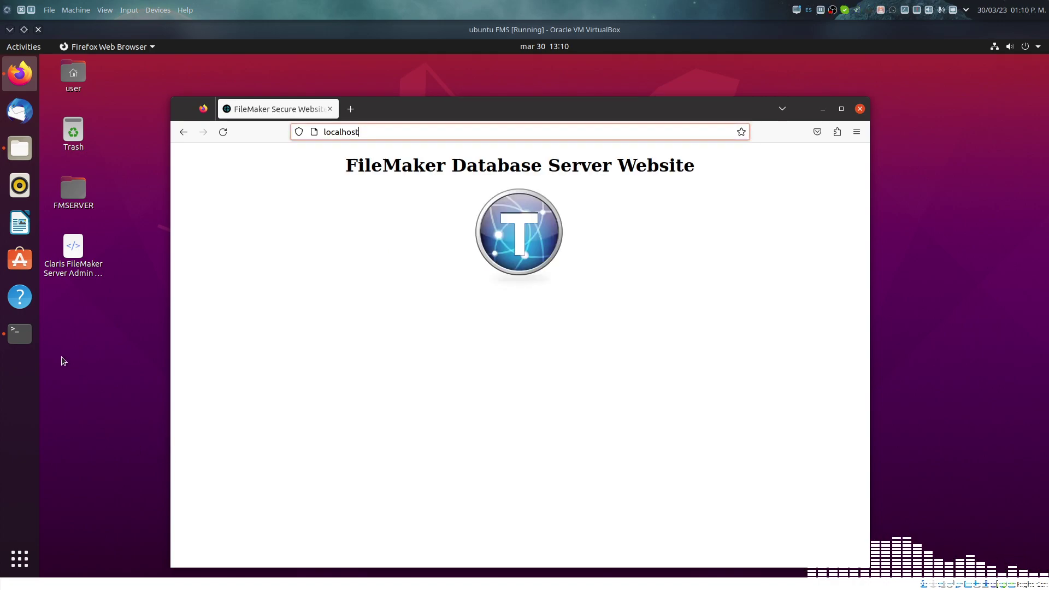
{"action": "left_click", "coordinate": [31, 331]}
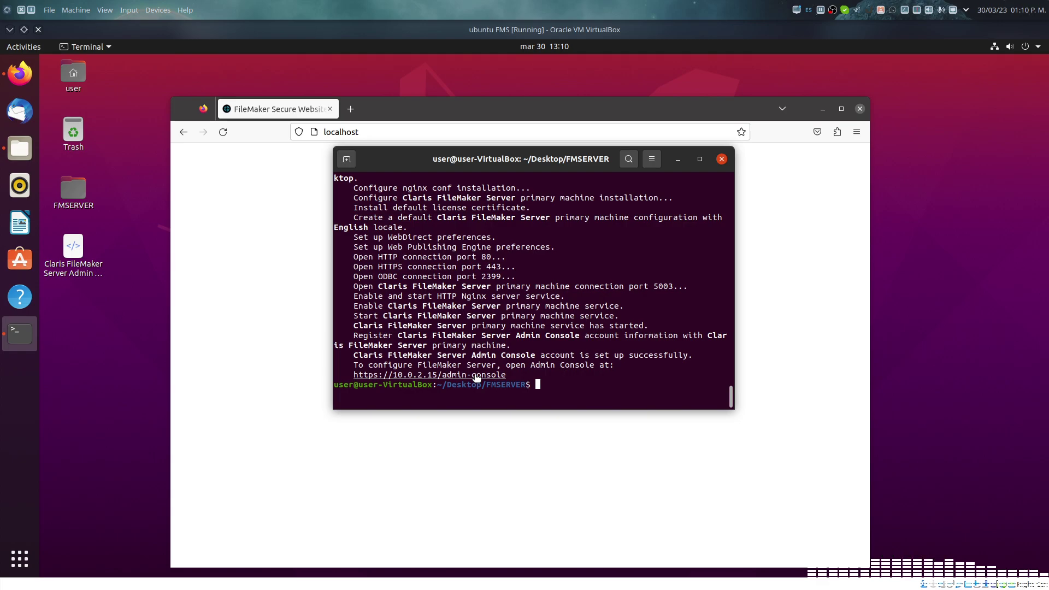
{"action": "double_click", "coordinate": [476, 377]}
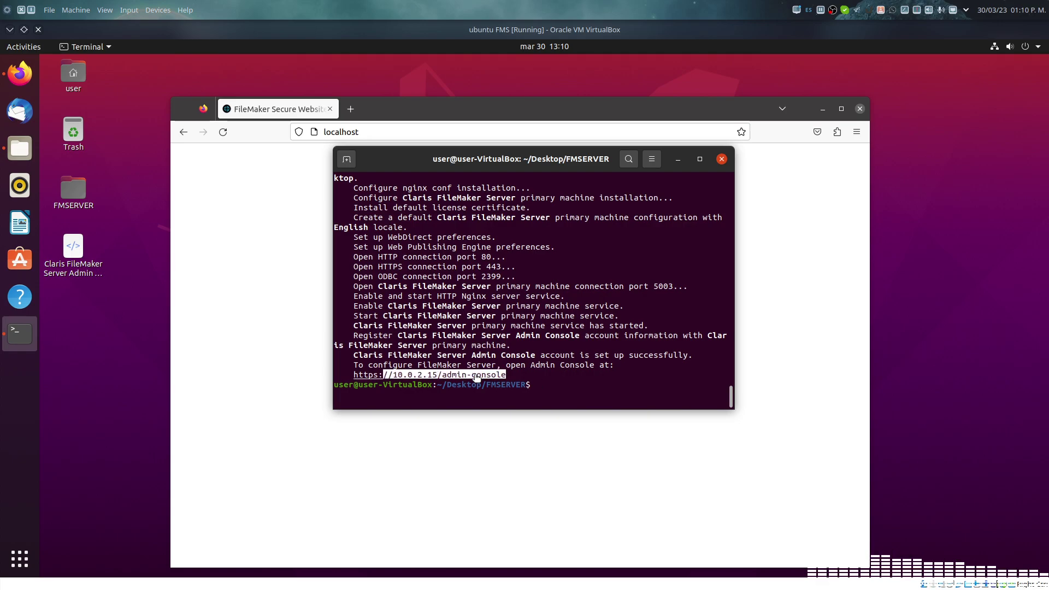
{"action": "left_click", "coordinate": [507, 376]}
{"action": "left_click_drag", "start_coordinate": [517, 376], "coordinate": [349, 377]}
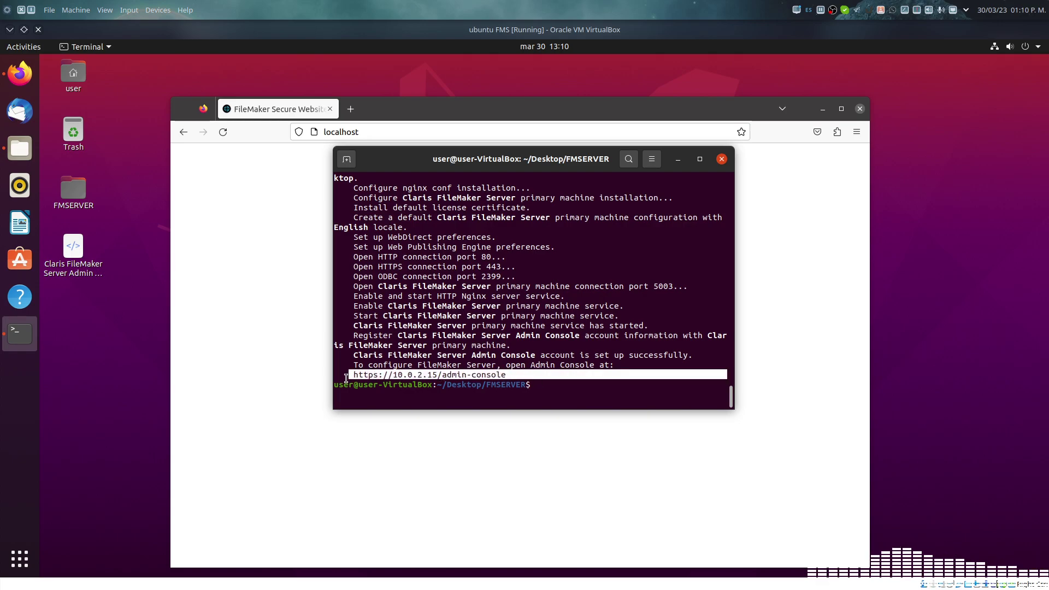
{"action": "right_click", "coordinate": [375, 376]}
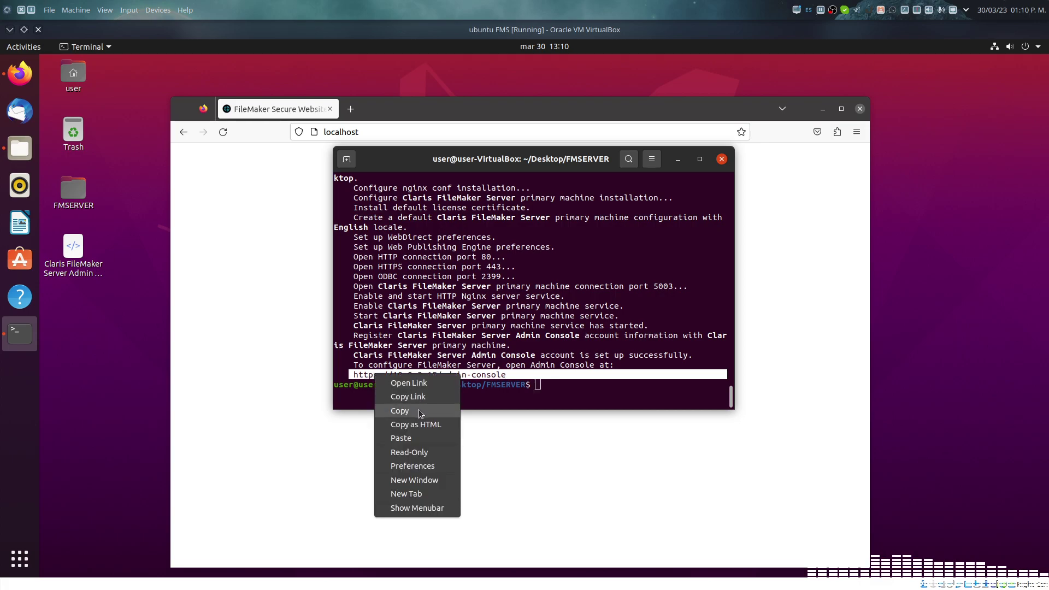
{"action": "left_click", "coordinate": [419, 411]}
{"action": "right_click", "coordinate": [426, 377]}
{"action": "left_click", "coordinate": [441, 399]}
Step: Paste the copied Admin Console link into Firefox's address bar and load it
{"action": "left_click", "coordinate": [336, 133]}
{"action": "right_click", "coordinate": [336, 132]}
{"action": "left_click", "coordinate": [336, 133]}
{"action": "left_click", "coordinate": [336, 133]}
{"action": "right_click", "coordinate": [336, 133]}
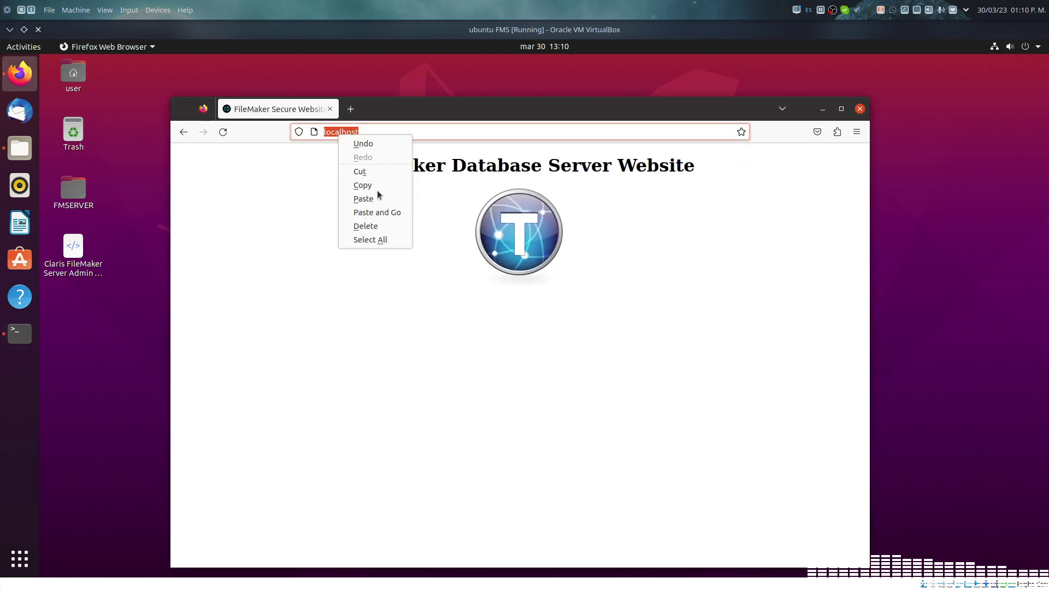
{"action": "left_click", "coordinate": [386, 212]}
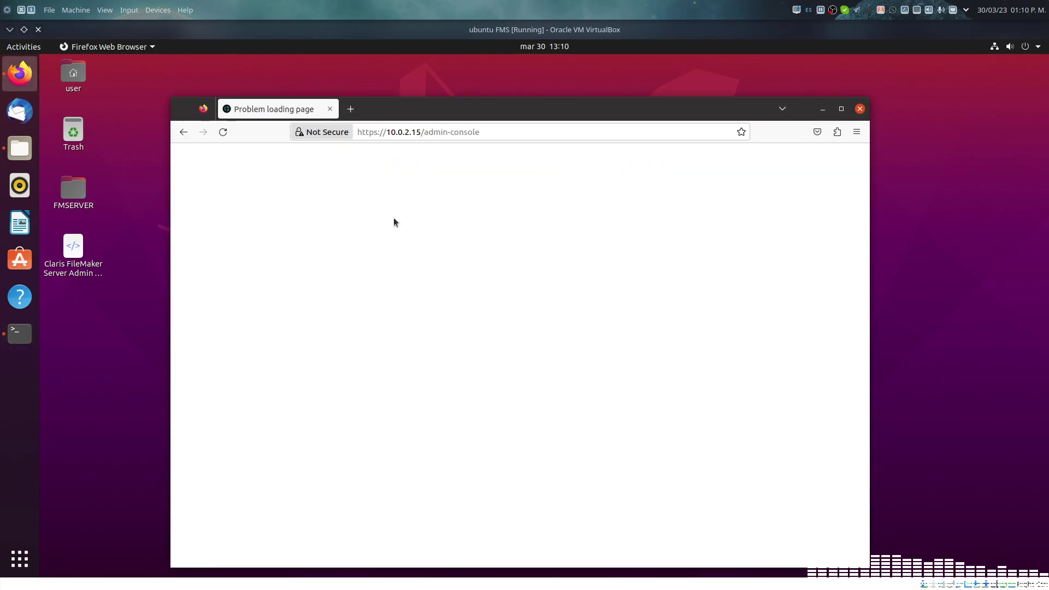
Step: Replace 10.0.2.15 with localhost in the admin-console URL and load it
{"action": "left_click", "coordinate": [358, 133]}
{"action": "left_click", "coordinate": [408, 132]}
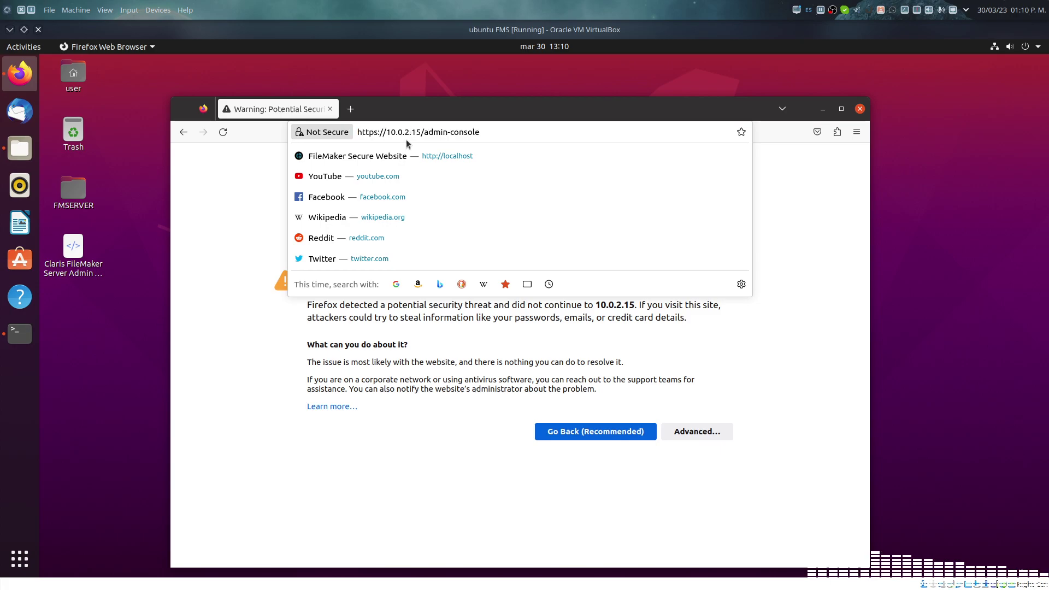
{"action": "left_click_drag", "start_coordinate": [421, 132], "coordinate": [386, 132]}
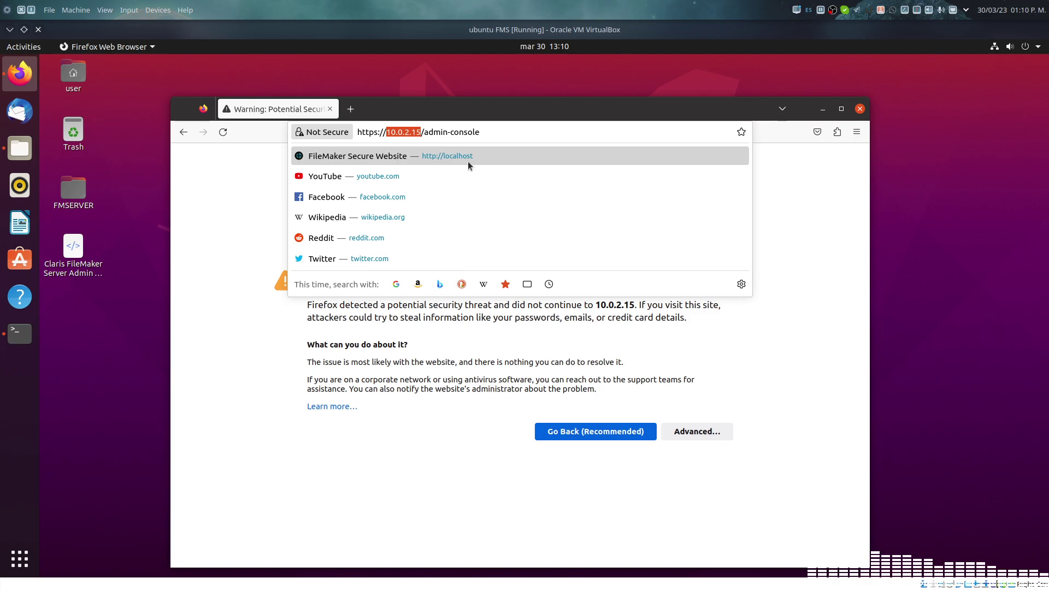
{"action": "type", "text": "localhost"}
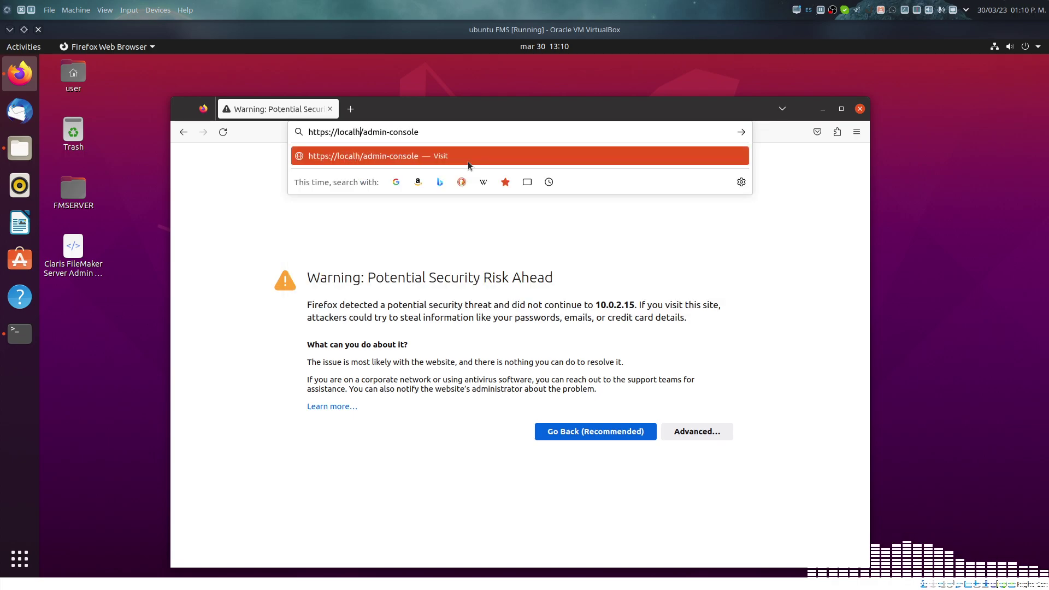
{"action": "key", "text": "Return"}
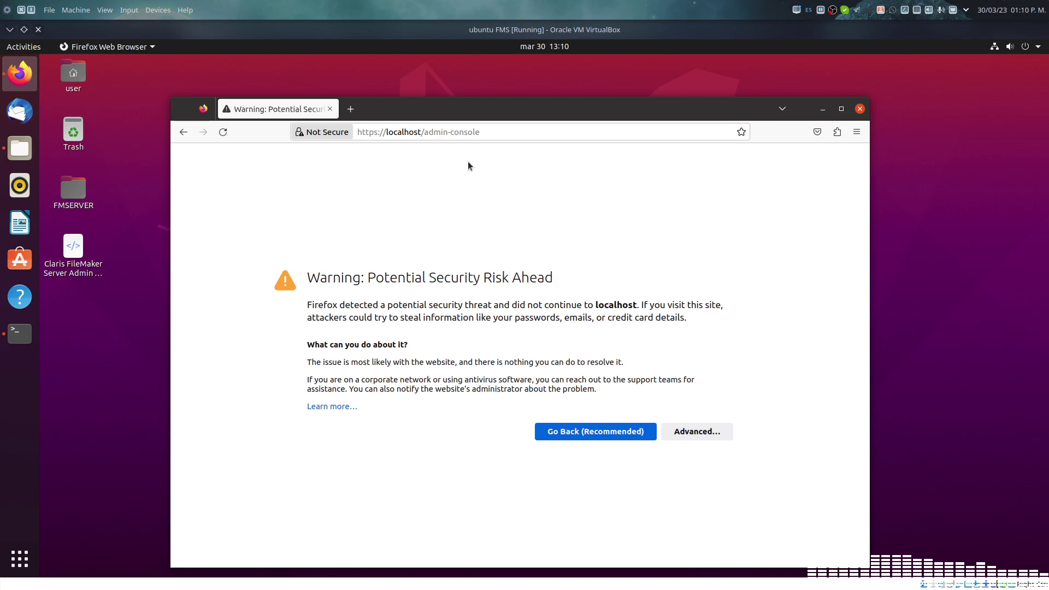
Step: Add port :16001 after localhost in the admin-console URL, load it, and retry the failed connection
{"action": "left_click", "coordinate": [679, 429]}
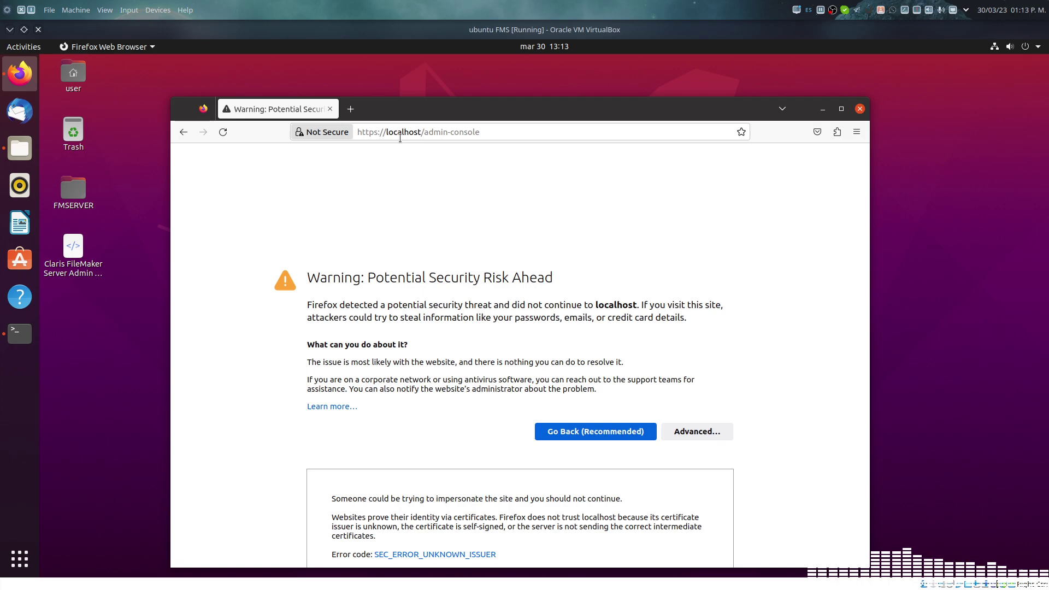
{"action": "left_click", "coordinate": [419, 133]}
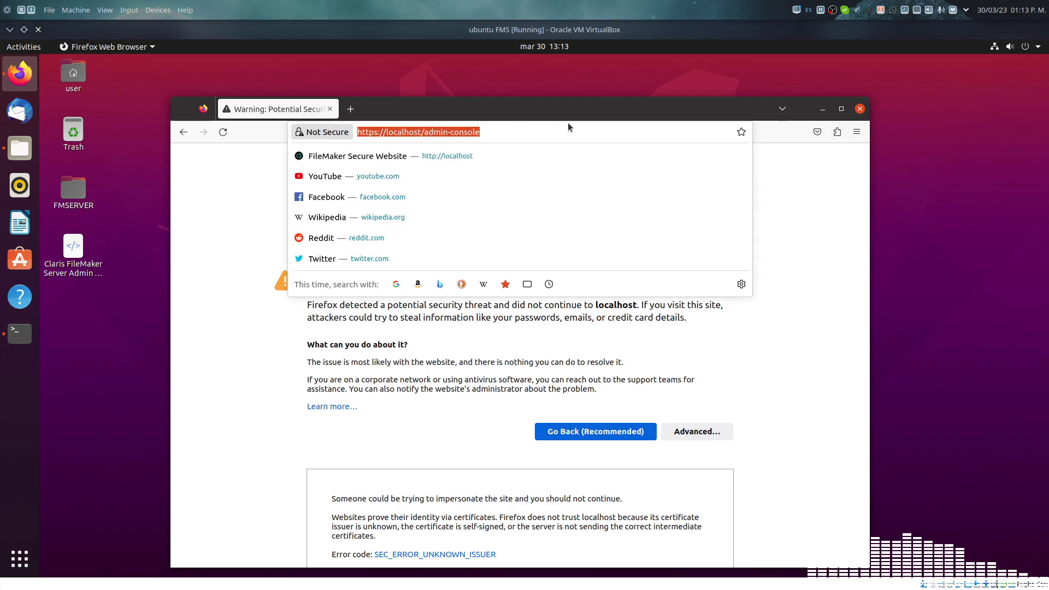
{"action": "key", "text": "Home"}
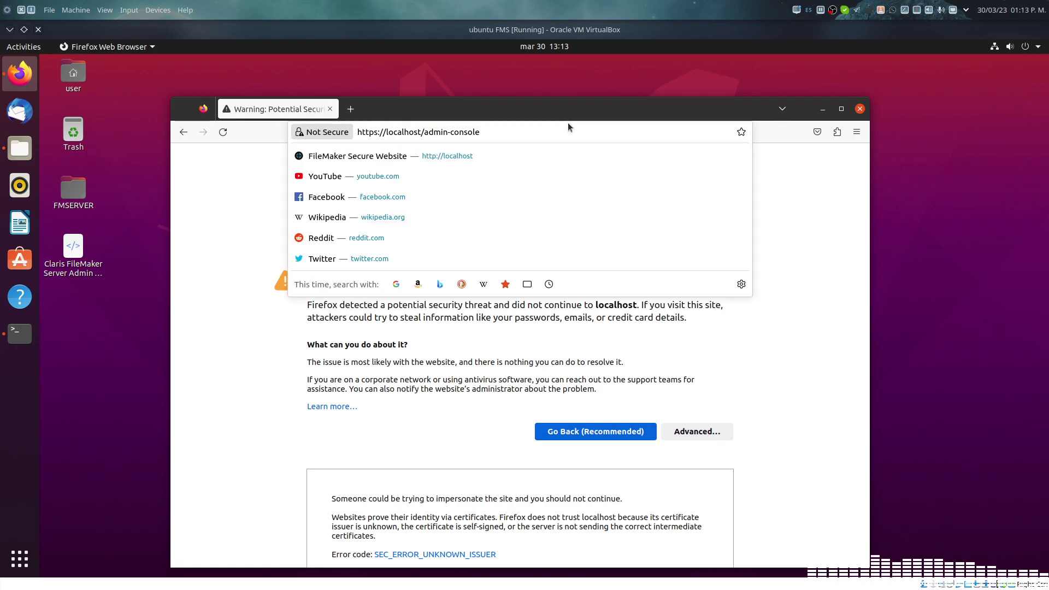
{"action": "key", "text": "Right"}
{"action": "key", "text": "Right"}
{"action": "key", "text": "Right"}
{"action": "key", "text": "Right"}
{"action": "key", "text": "Right"}
{"action": "key", "text": "Right"}
{"action": "key", "text": "Right"}
{"action": "key", "text": "Right"}
{"action": "key", "text": "Right"}
{"action": "key", "text": "Right"}
{"action": "key", "text": "Right"}
{"action": "key", "text": "Right"}
{"action": "key", "text": "Right"}
{"action": "key", "text": "Right"}
{"action": "key", "text": "Right"}
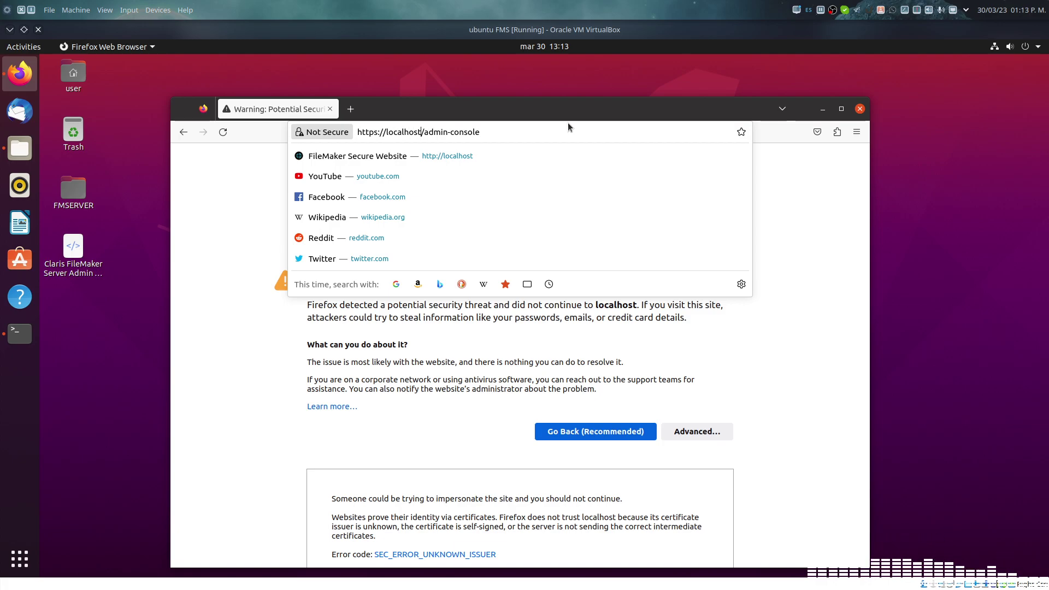
{"action": "type", "text": ":"}
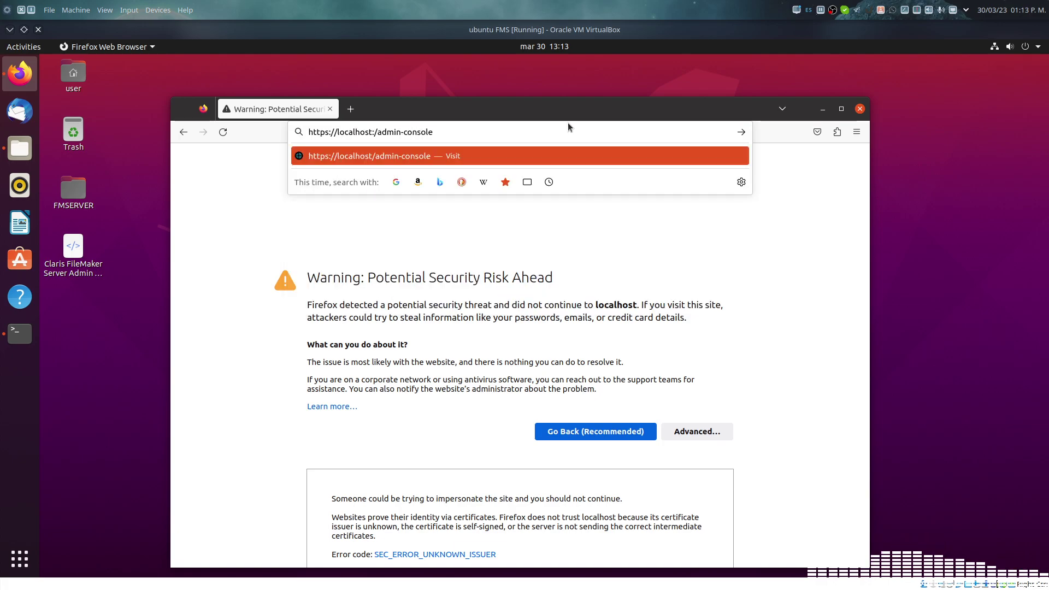
{"action": "type", "text": "160"}
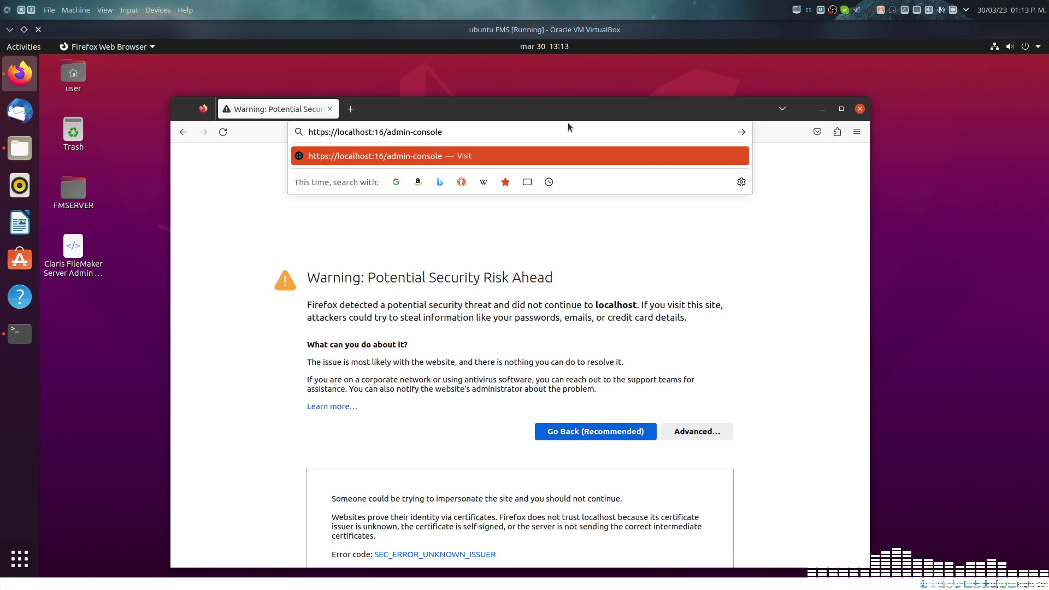
{"action": "type", "text": "01"}
{"action": "key", "text": "Return"}
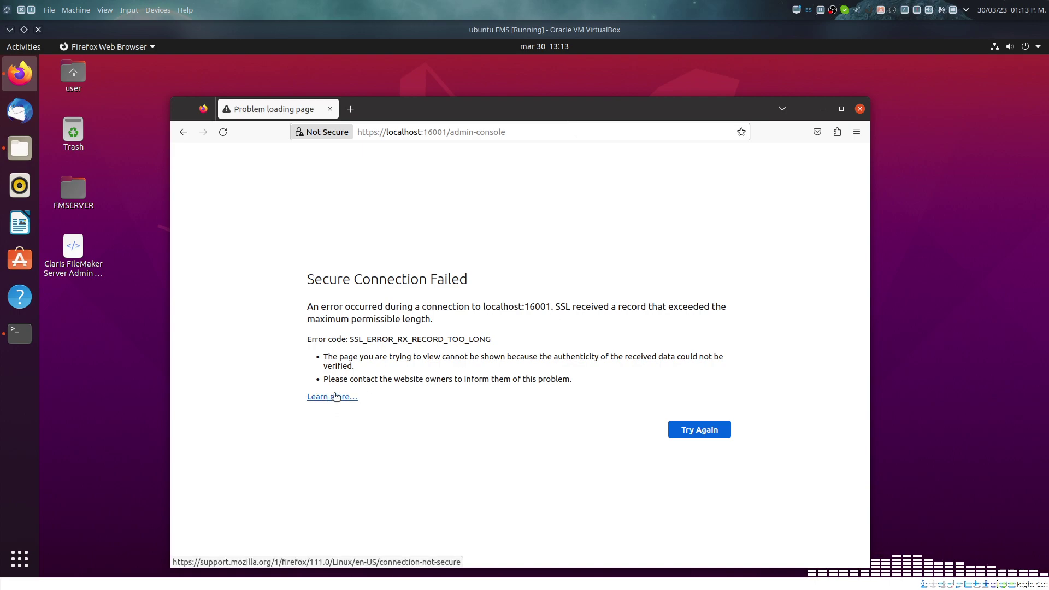
{"action": "left_click", "coordinate": [707, 431]}
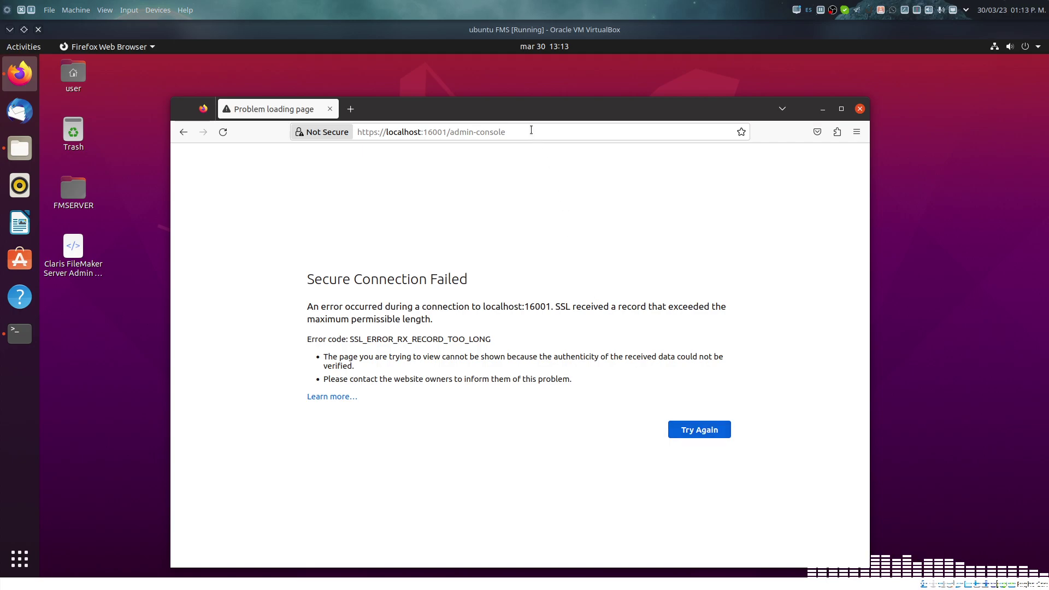
{"action": "left_click", "coordinate": [708, 432]}
Step: Retry loading the admin console page, then launch the Claris FileMaker Server Admin Console desktop shortcut
{"action": "left_click", "coordinate": [708, 431]}
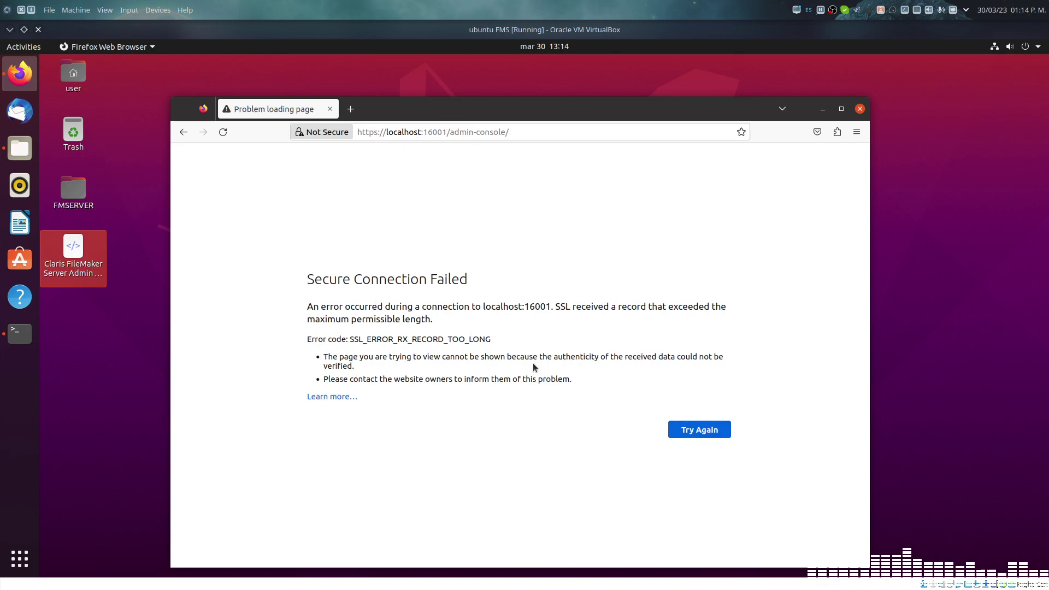
{"action": "left_click_drag", "start_coordinate": [479, 115], "coordinate": [484, 91]}
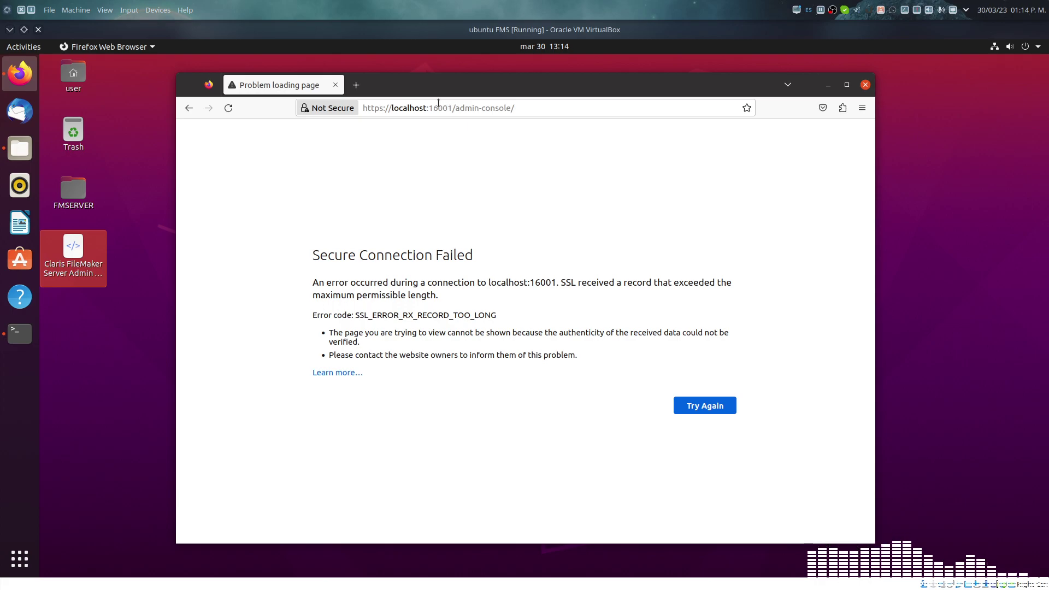
{"action": "left_click", "coordinate": [470, 108]}
{"action": "left_click", "coordinate": [77, 257]}
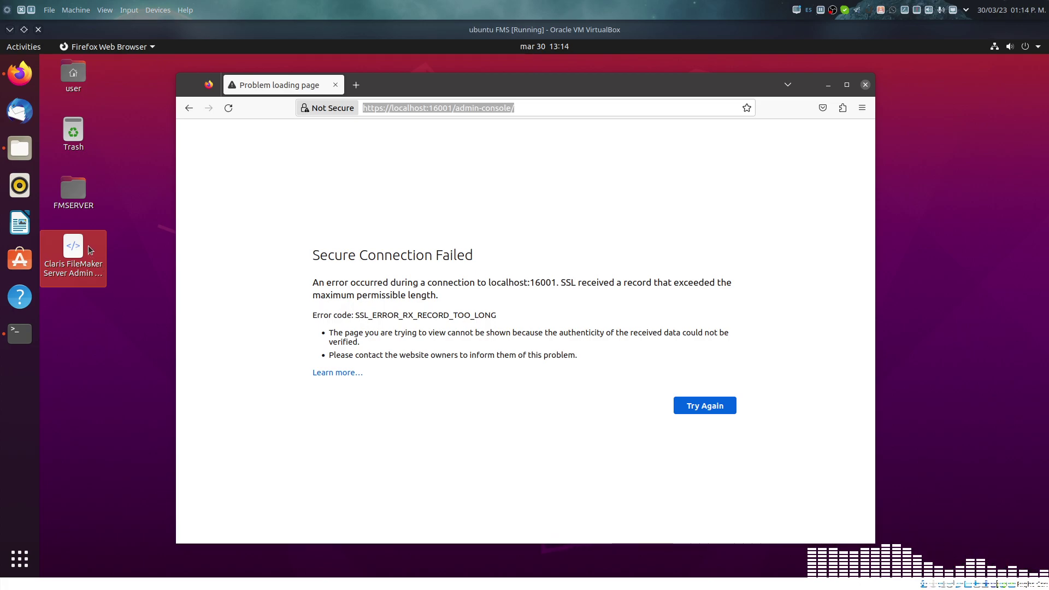
{"action": "double_click", "coordinate": [74, 245]}
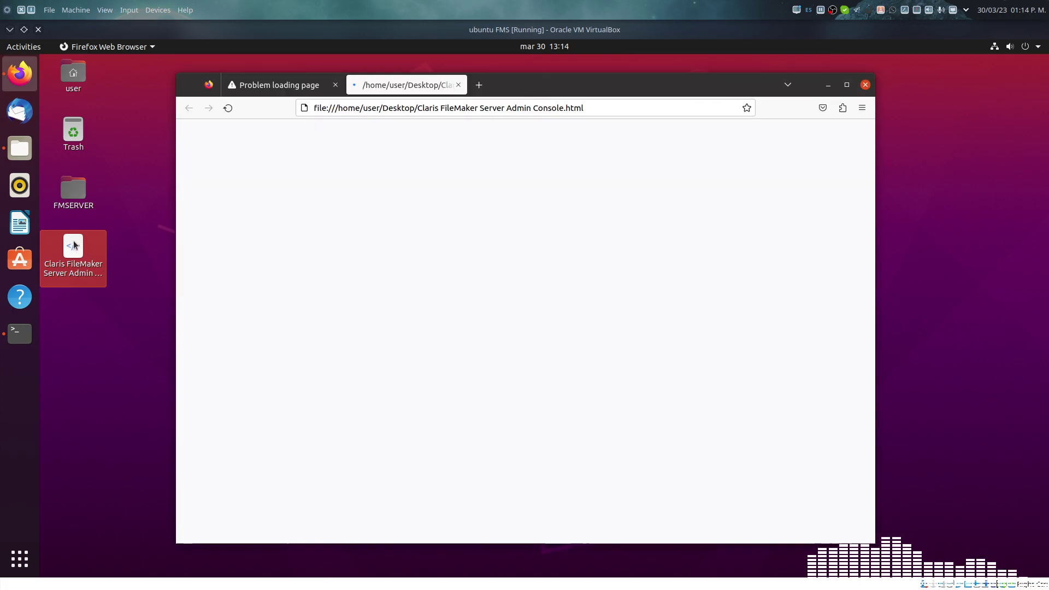
Step: Close the failed tab and sign in as admin with the administrator password, declining to save the login
{"action": "left_click", "coordinate": [335, 85]}
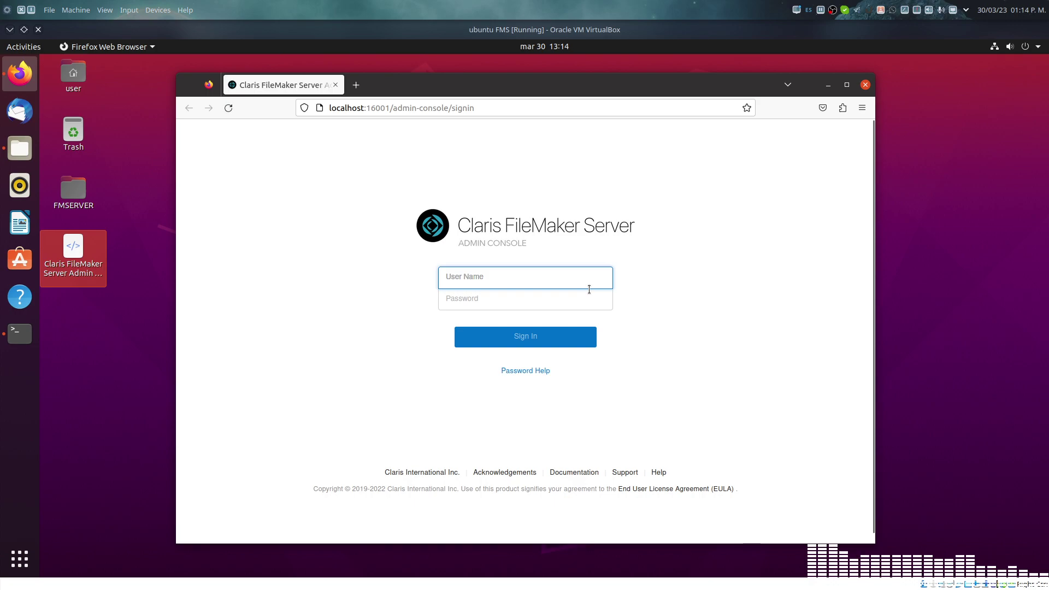
{"action": "type", "text": "admin"}
{"action": "key", "text": "Tab"}
{"action": "type", "text": "admin"}
{"action": "key", "text": "Return"}
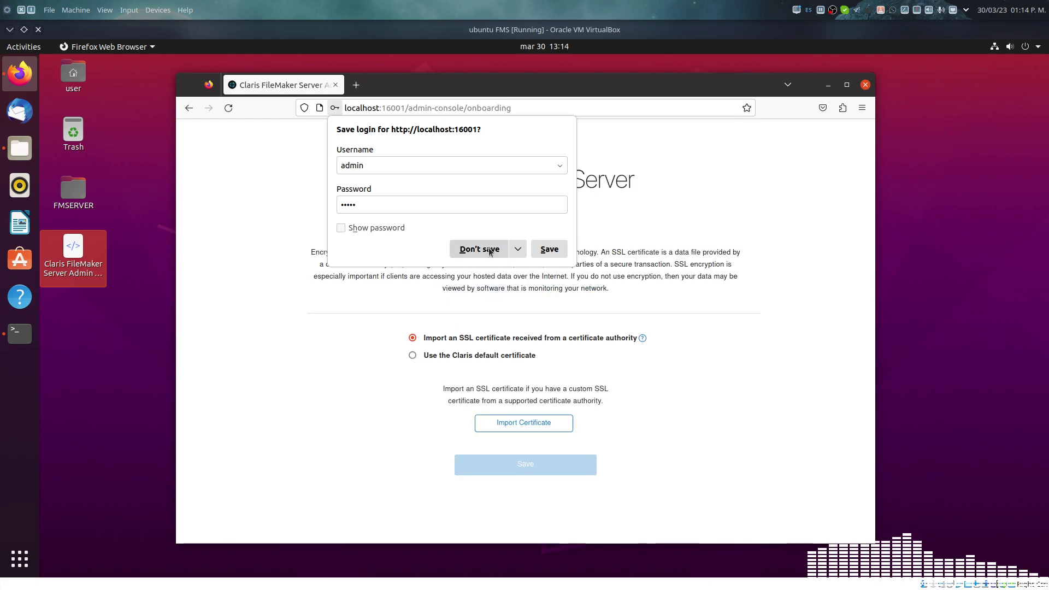
{"action": "left_click", "coordinate": [479, 250]}
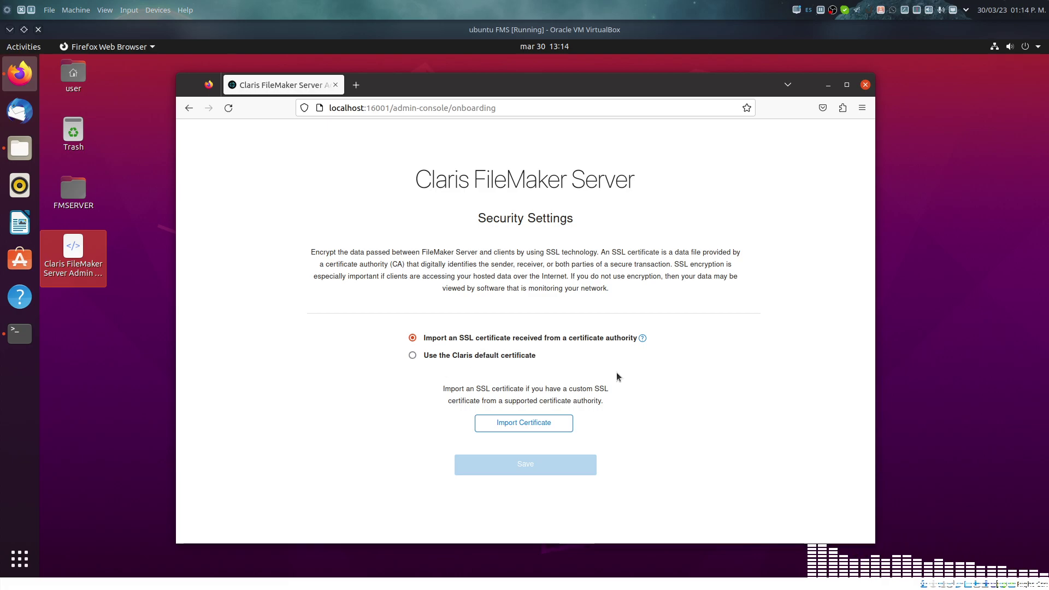
Step: Choose the Claris default SSL certificate, save it, and accept the security risk
{"action": "left_click", "coordinate": [464, 358]}
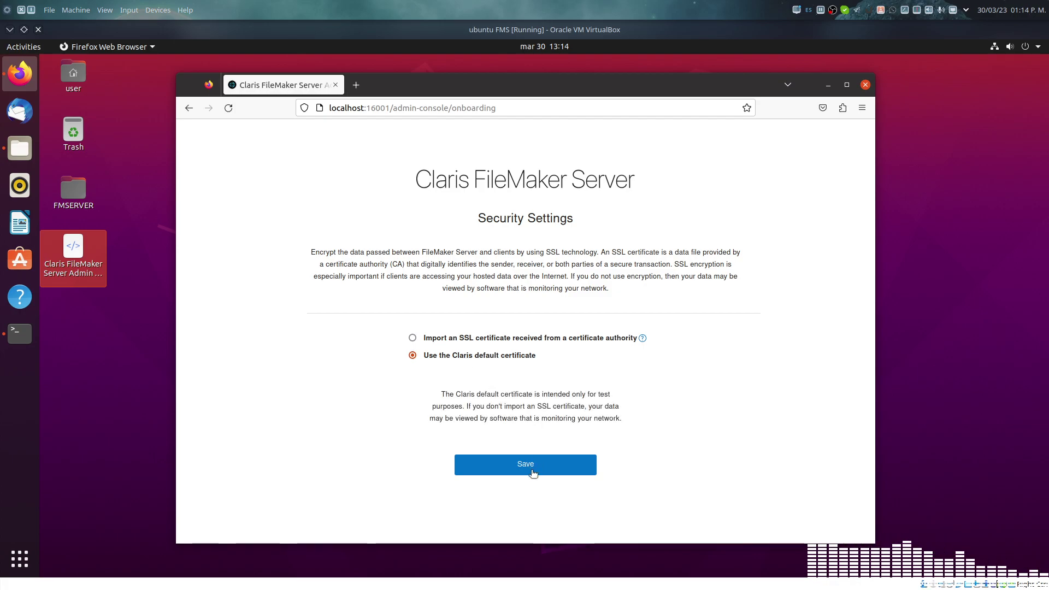
{"action": "left_click", "coordinate": [531, 469]}
{"action": "left_click", "coordinate": [384, 298]}
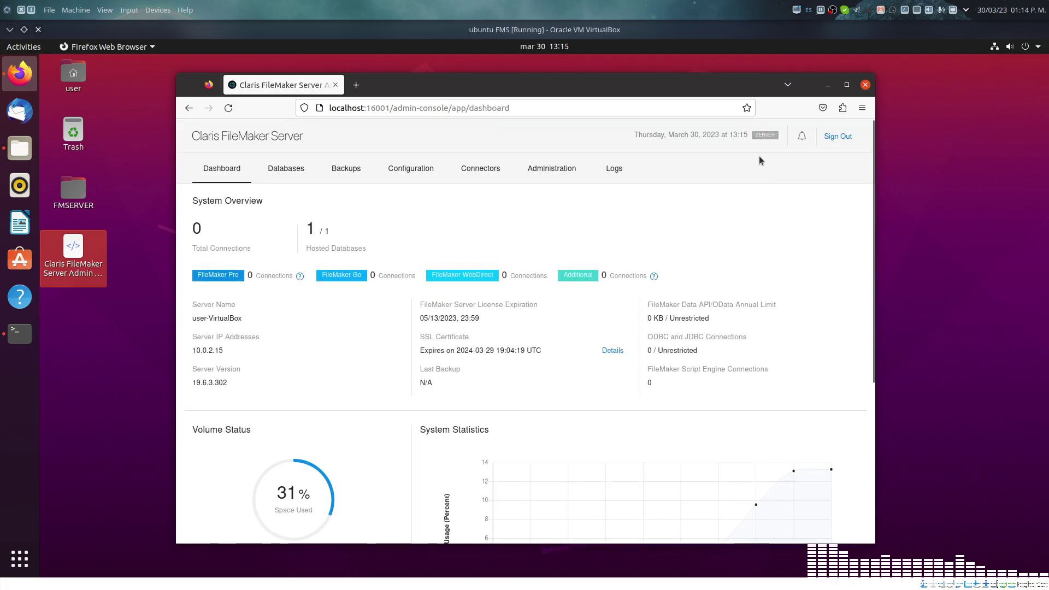
Step: Maximise the Firefox window and look through the Databases, Backups and Configuration pages
{"action": "double_click", "coordinate": [667, 83]}
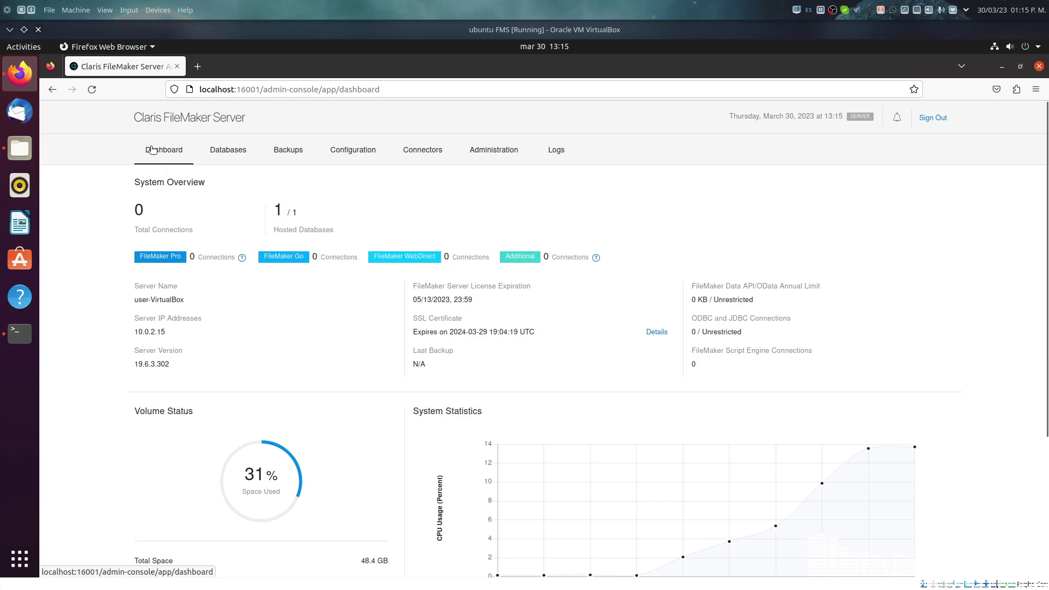
{"action": "left_click", "coordinate": [230, 155]}
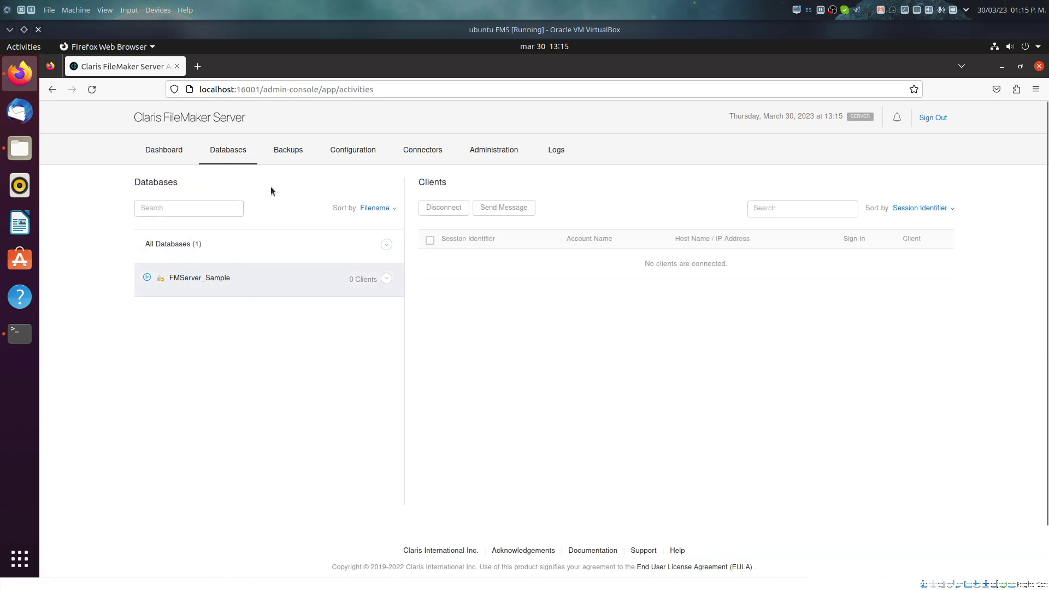
{"action": "left_click", "coordinate": [287, 150]}
{"action": "left_click", "coordinate": [351, 150]}
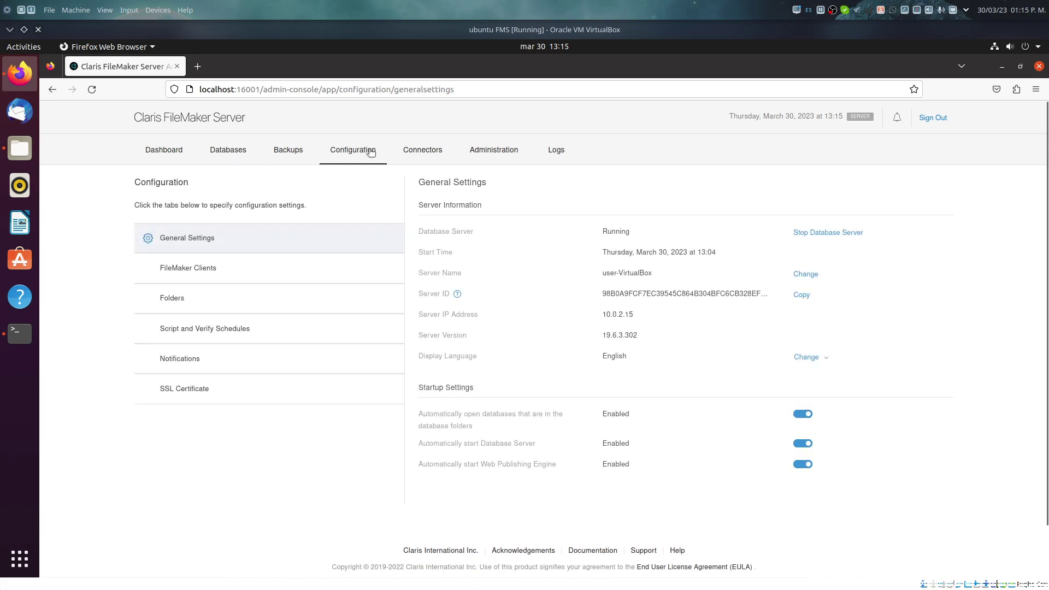
Step: Under Connectors, turn on FileMaker WebDirect and the FileMaker Data API
{"action": "left_click", "coordinate": [422, 150]}
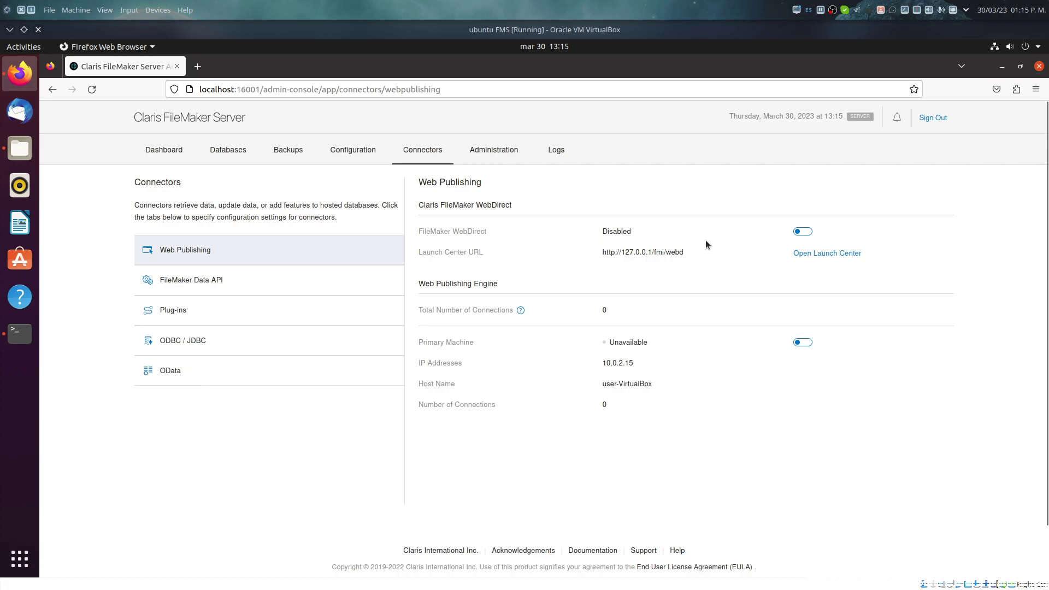
{"action": "left_click", "coordinate": [802, 234]}
{"action": "left_click", "coordinate": [197, 282]}
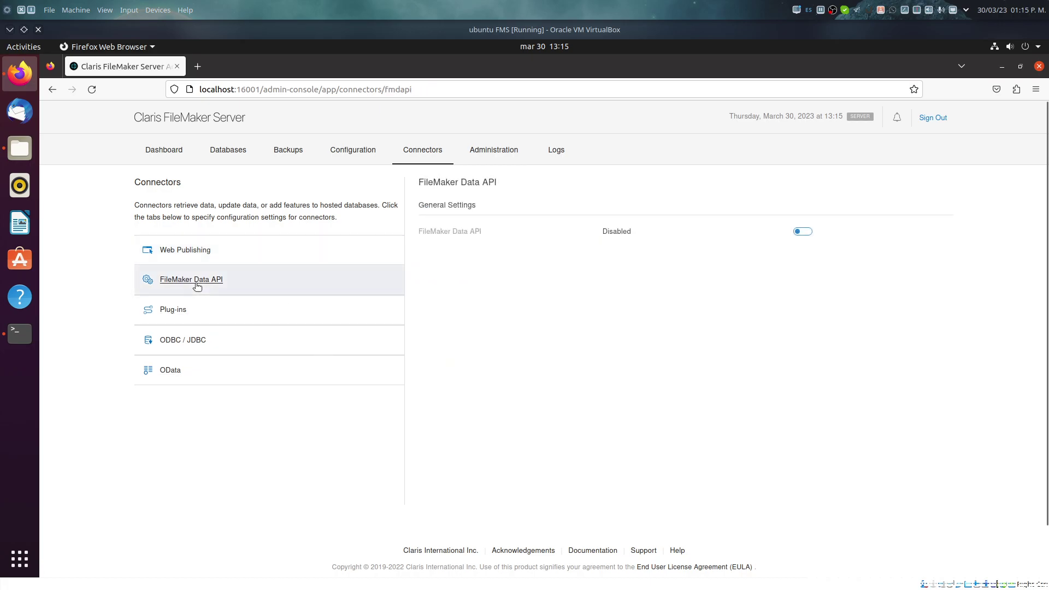
{"action": "left_click", "coordinate": [811, 234]}
Step: Enable ODBC / JDBC connections and return to the Dashboard
{"action": "left_click", "coordinate": [196, 315]}
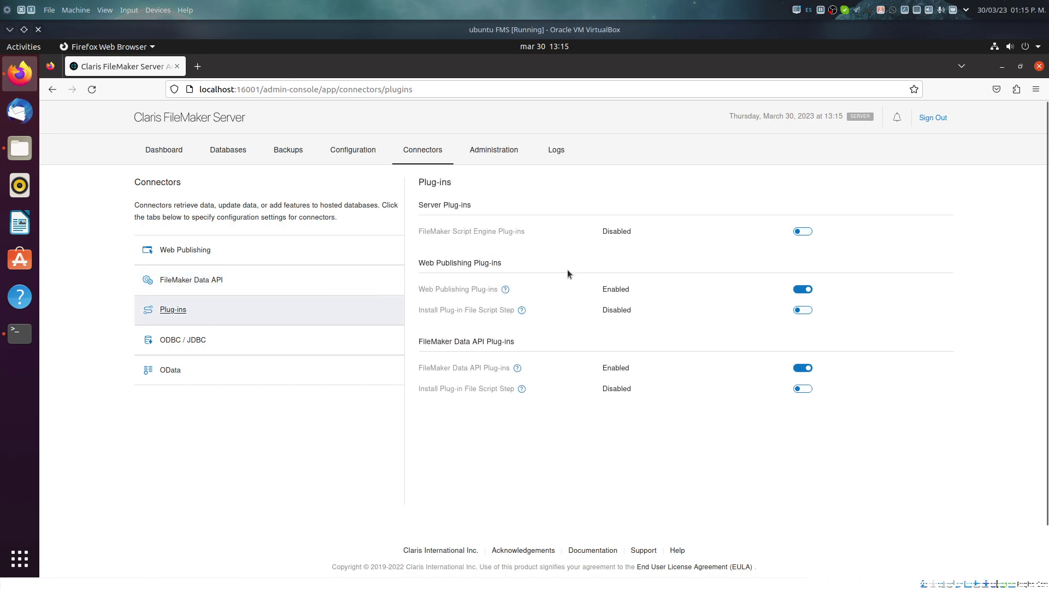
{"action": "left_click", "coordinate": [197, 344]}
{"action": "left_click", "coordinate": [788, 234]}
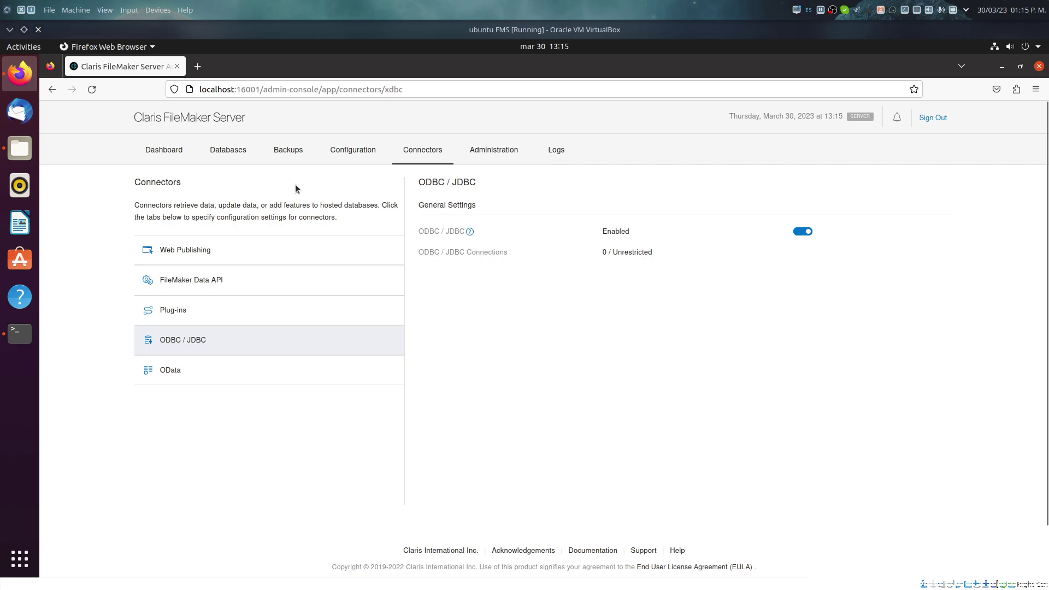
{"action": "left_click", "coordinate": [353, 152]}
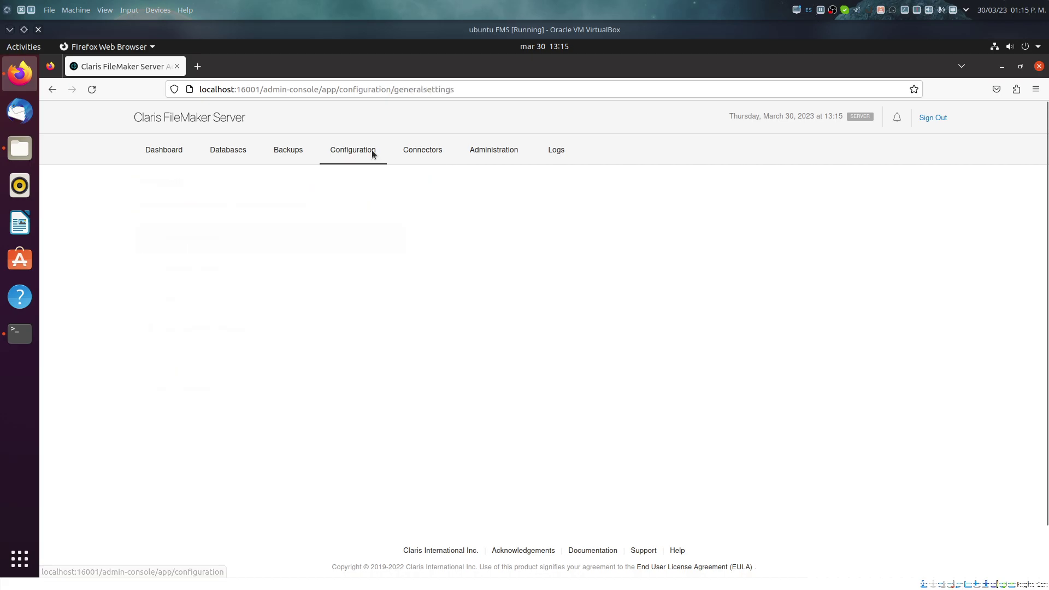
{"action": "left_click", "coordinate": [423, 151]}
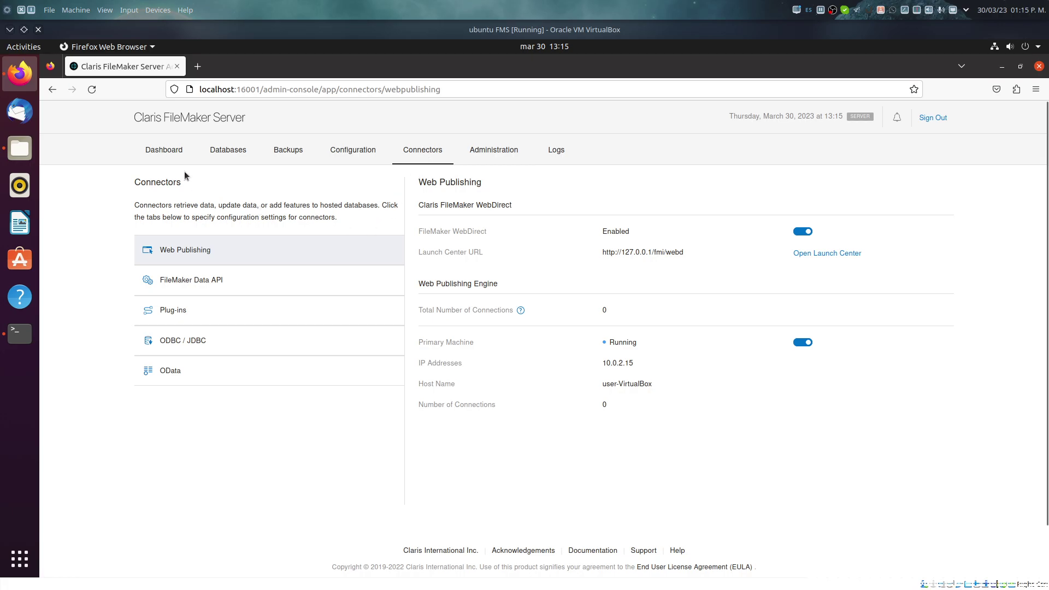
{"action": "left_click", "coordinate": [175, 158]}
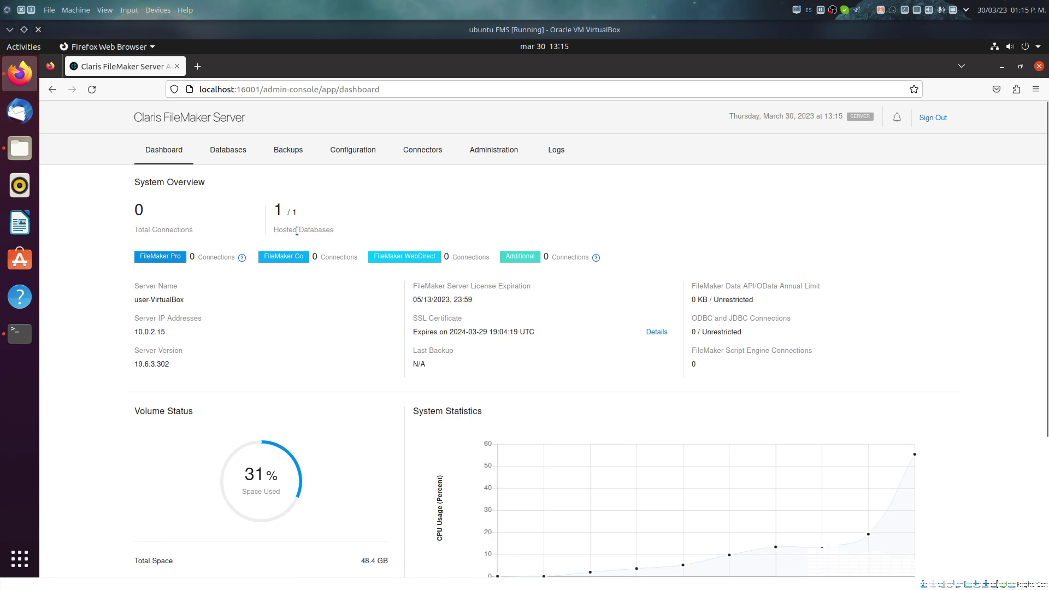
{"action": "scroll", "coordinate": [319, 335], "scroll_direction": "down", "scroll_amount": 5}
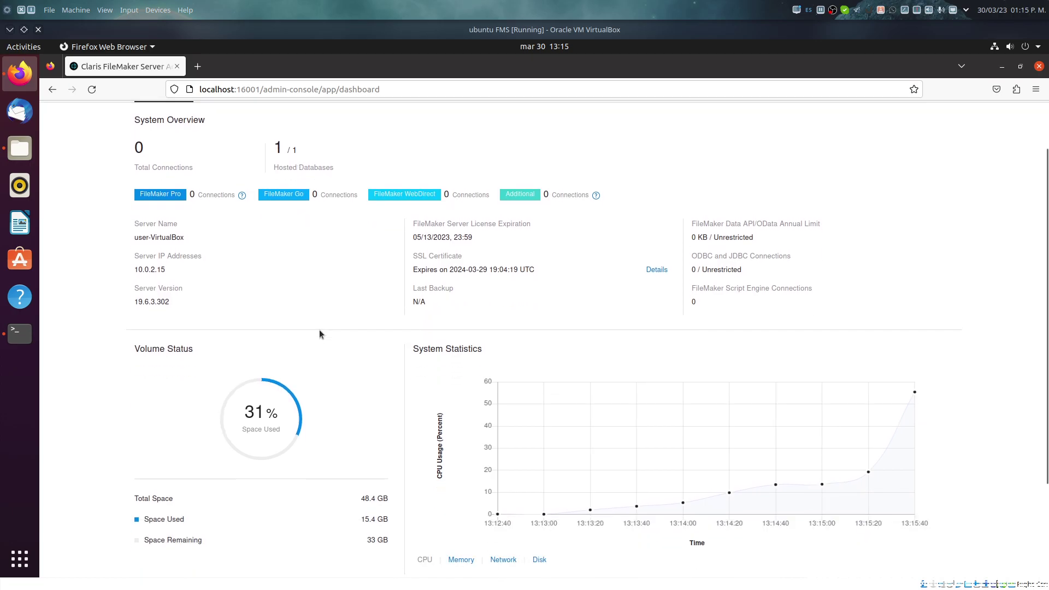
{"action": "scroll", "coordinate": [320, 334], "scroll_direction": "up", "scroll_amount": 5}
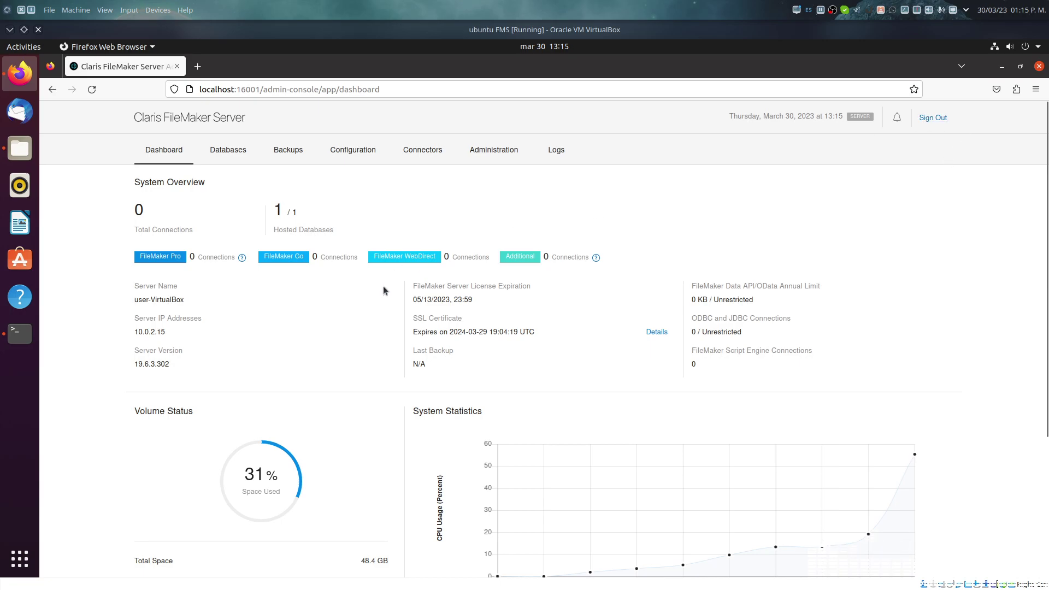
{"action": "left_click", "coordinate": [495, 153]}
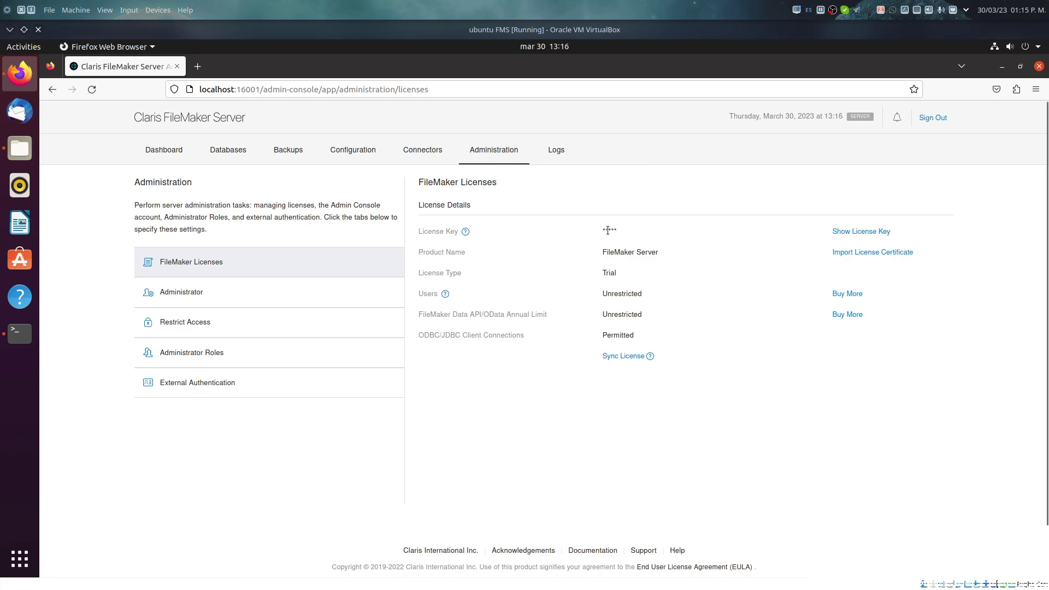
{"action": "left_click", "coordinate": [550, 157]}
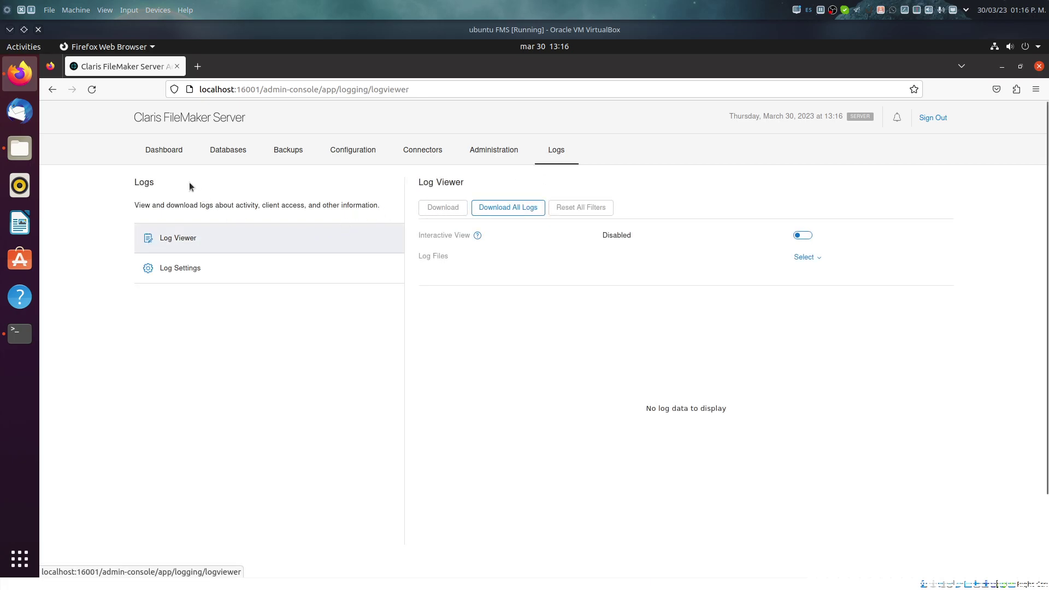
{"action": "left_click", "coordinate": [159, 152]}
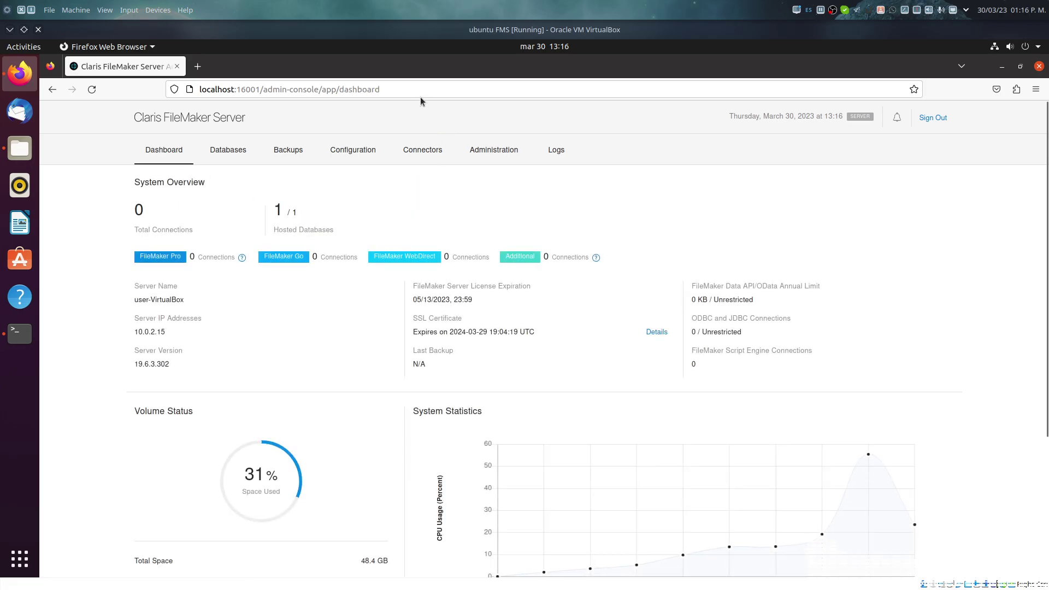
Step: Bookmark the dashboard on the Bookmarks Toolbar and sign out of the Admin Console
{"action": "left_click", "coordinate": [914, 89]}
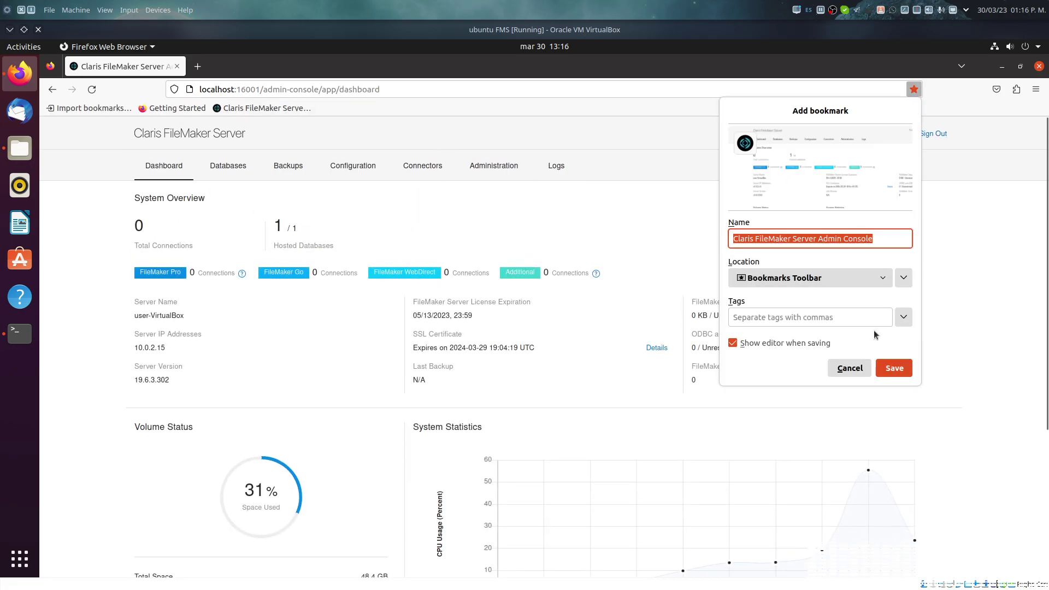
{"action": "left_click", "coordinate": [896, 371]}
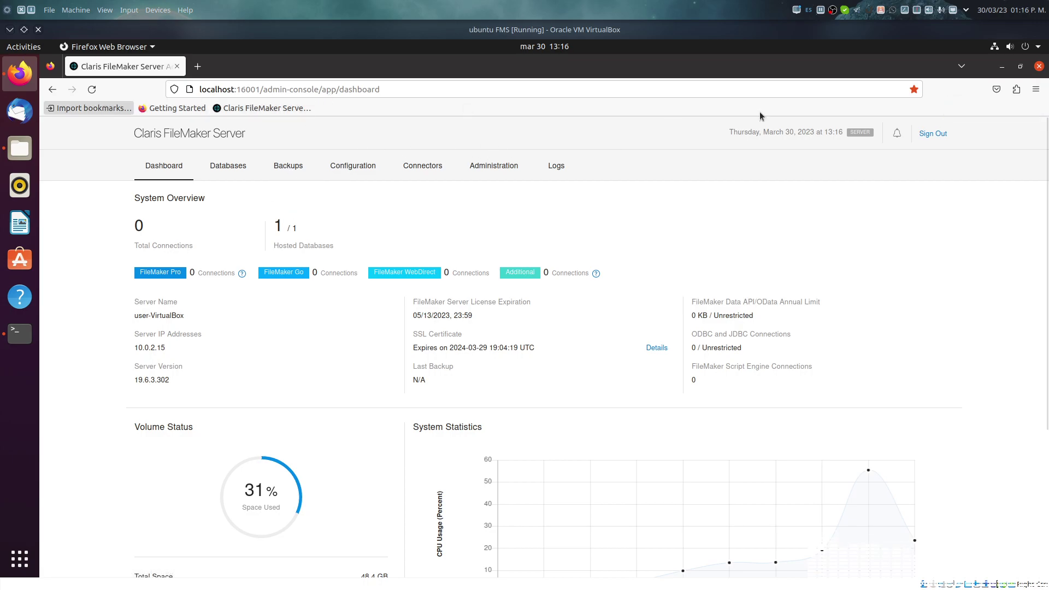
{"action": "left_click", "coordinate": [933, 133]}
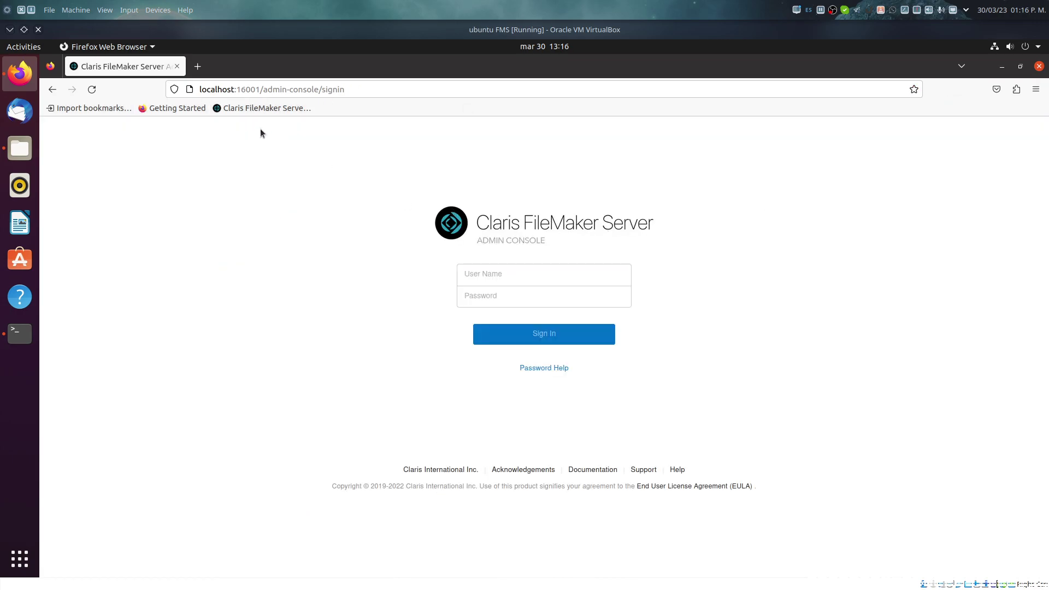
Step: In a new tab, load the Admin Console from its saved bookmark
{"action": "left_click", "coordinate": [197, 66]}
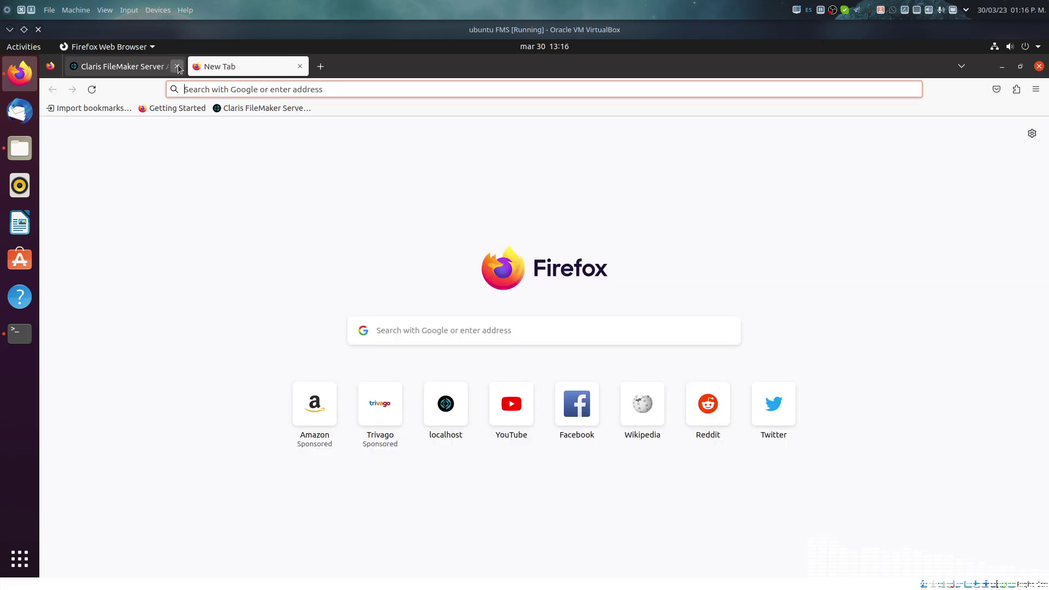
{"action": "left_click", "coordinate": [1036, 89]}
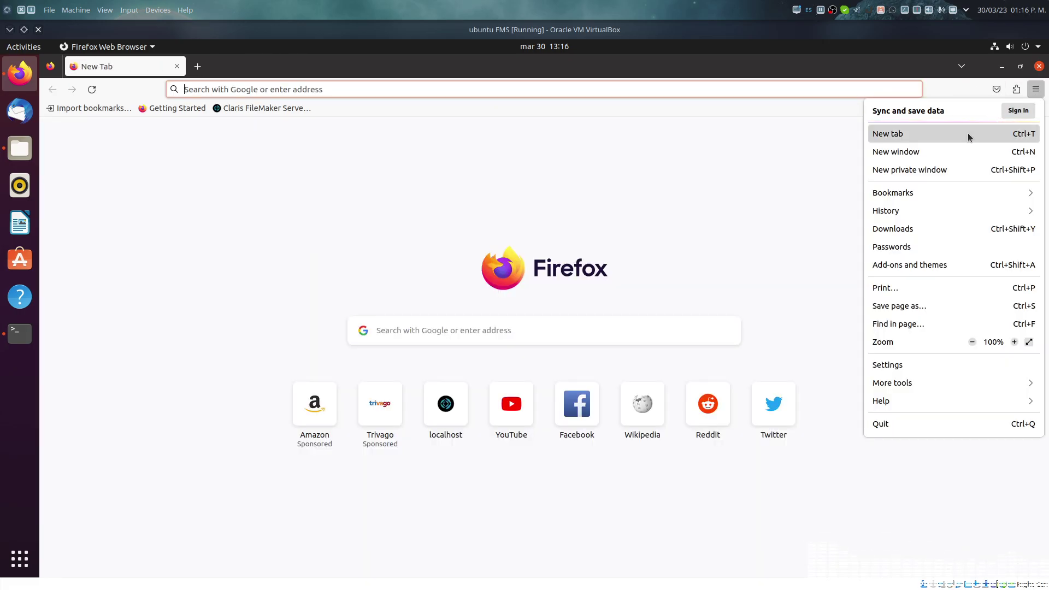
{"action": "left_click", "coordinate": [923, 191]}
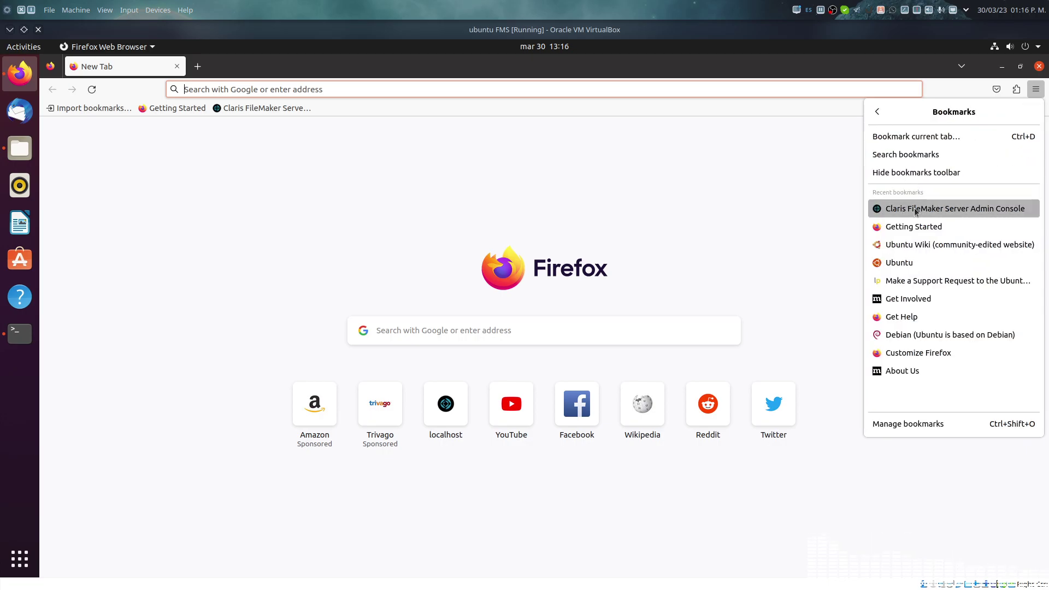
{"action": "left_click", "coordinate": [929, 208]}
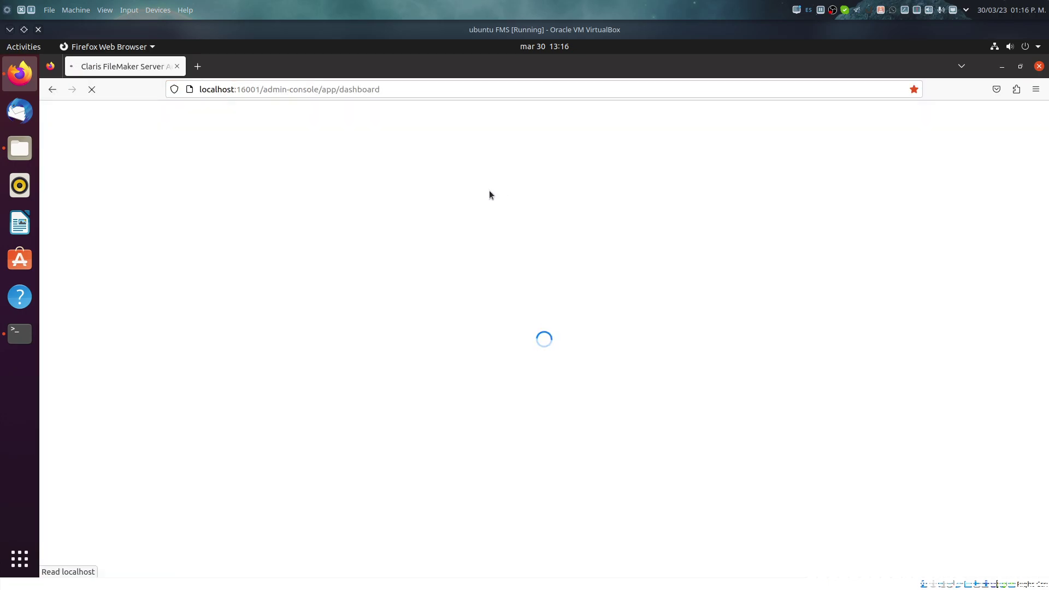
Step: Sign back in as admin with the administrator password, declining to store the login
{"action": "left_click", "coordinate": [510, 256]}
{"action": "type", "text": "admin"}
{"action": "key", "text": "Tab"}
{"action": "type", "text": "••"}
{"action": "key", "text": "Return"}
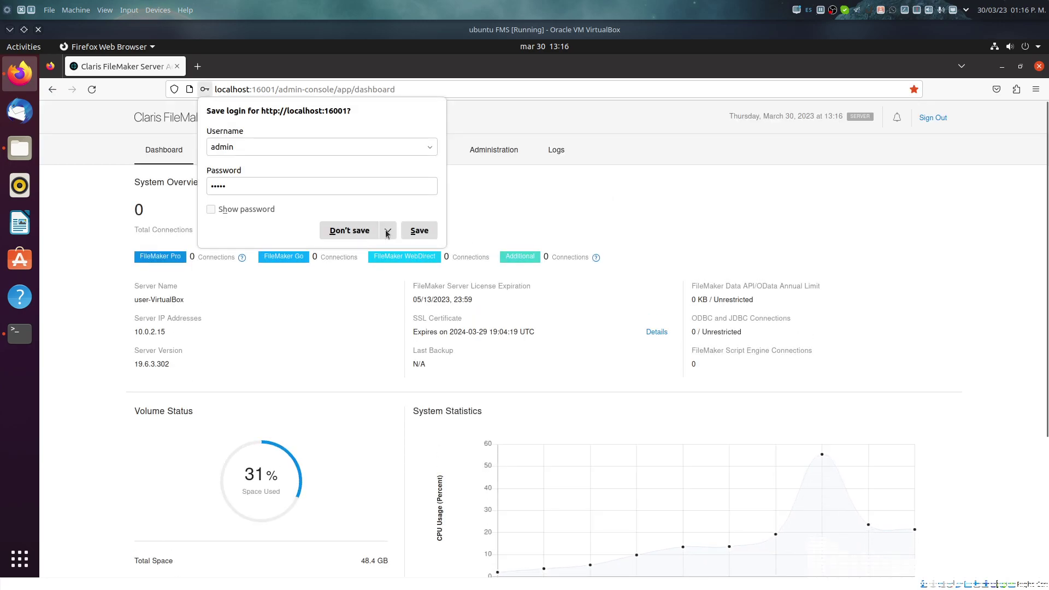
{"action": "left_click", "coordinate": [354, 237]}
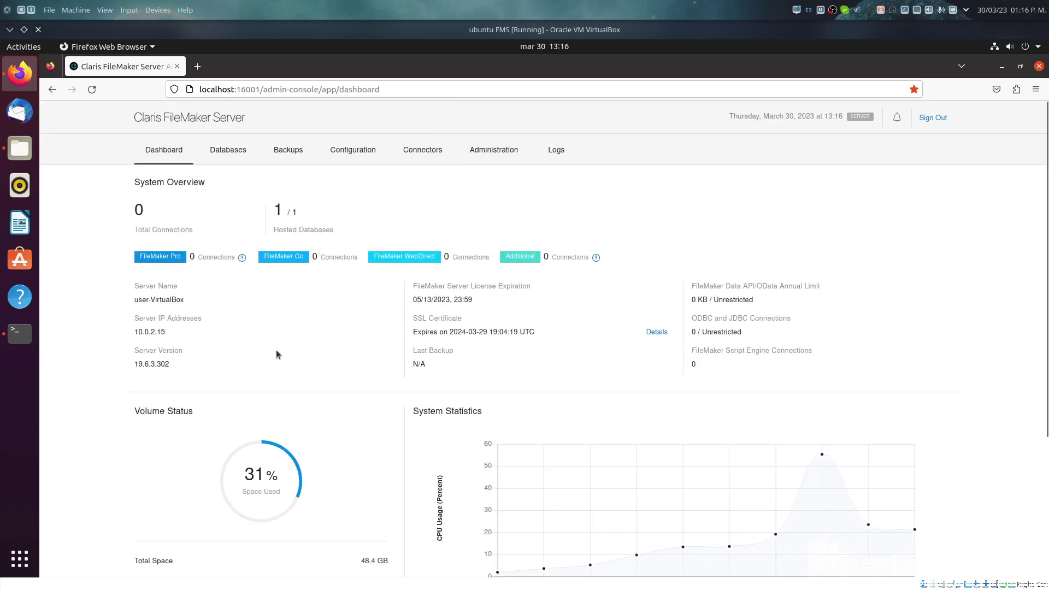
{"action": "scroll", "coordinate": [624, 343], "scroll_direction": "down", "scroll_amount": 5}
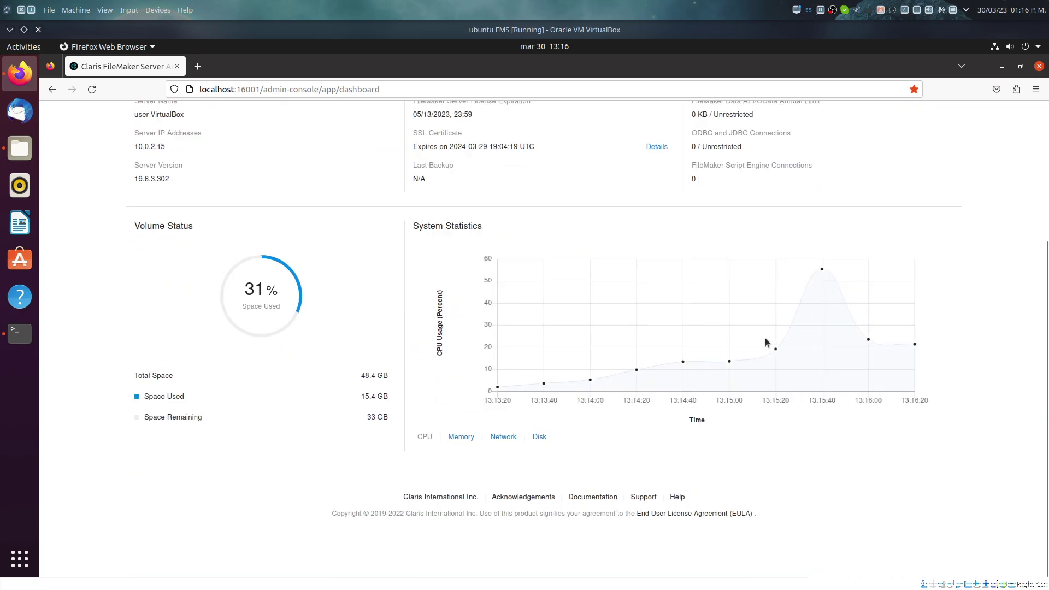
{"action": "scroll", "coordinate": [765, 343], "scroll_direction": "up", "scroll_amount": 5}
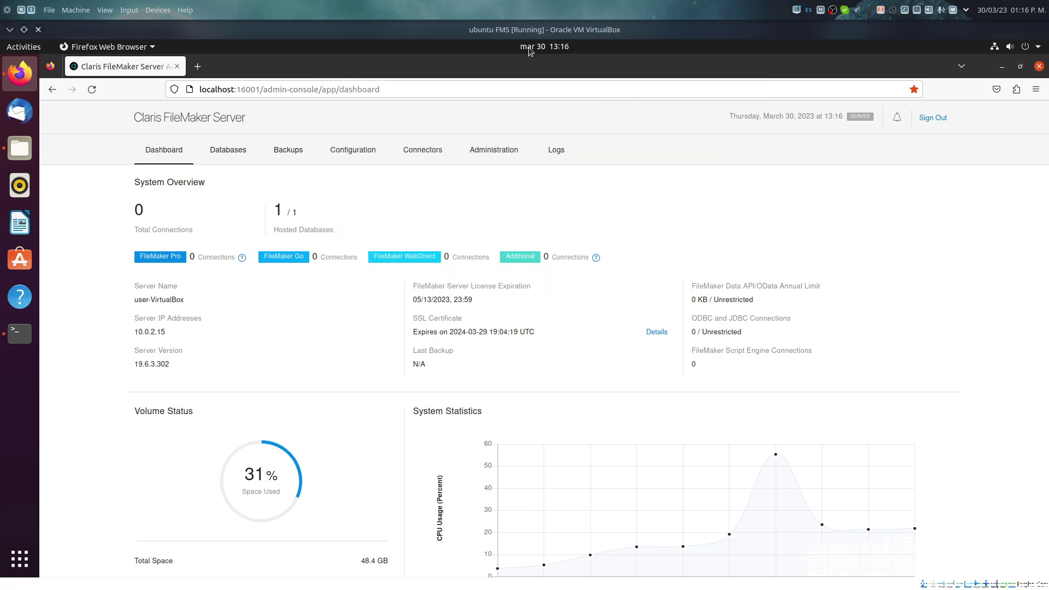
{"action": "left_click", "coordinate": [471, 82]}
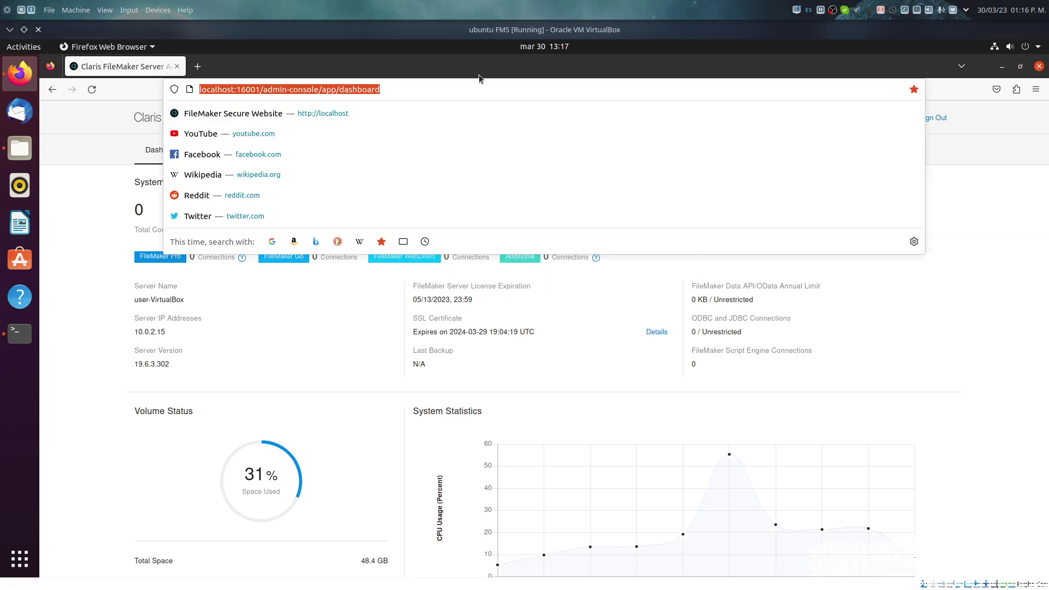
{"action": "left_click", "coordinate": [111, 429]}
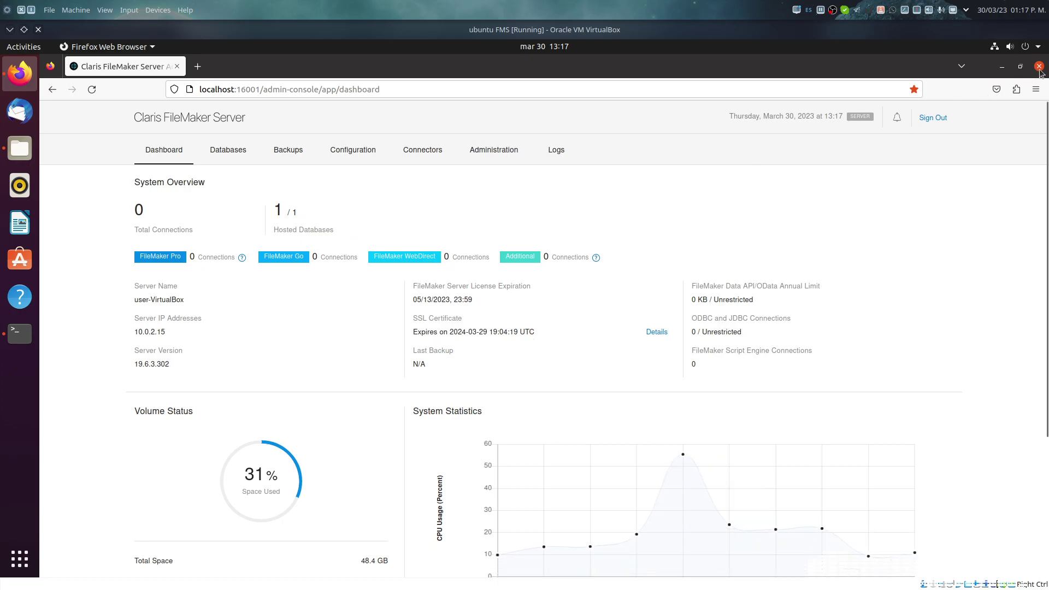
Step: Sign out of the Admin Console and close Firefox
{"action": "left_click", "coordinate": [929, 119]}
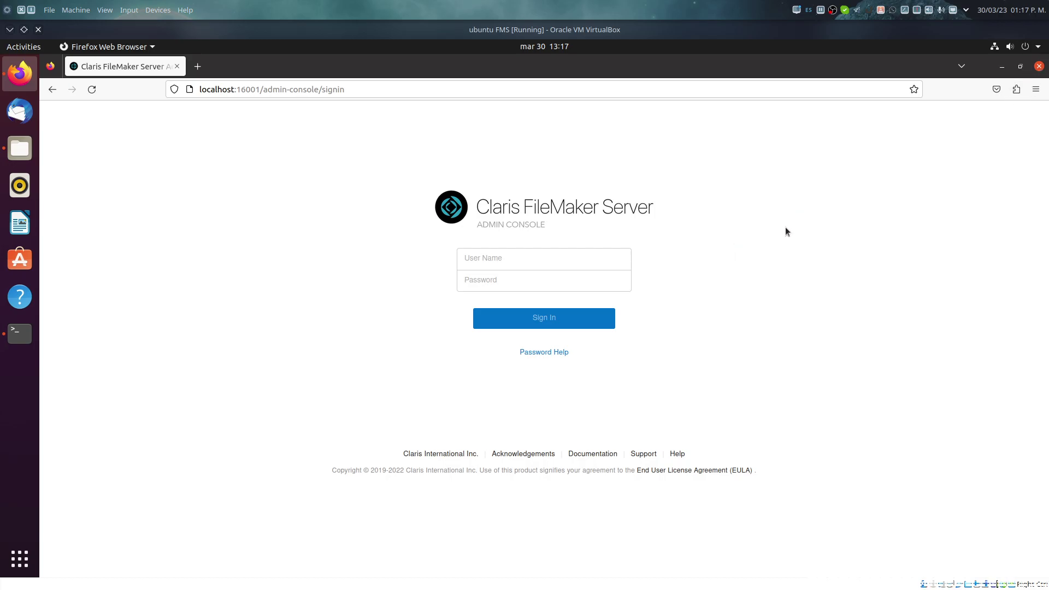
{"action": "left_click", "coordinate": [1038, 68]}
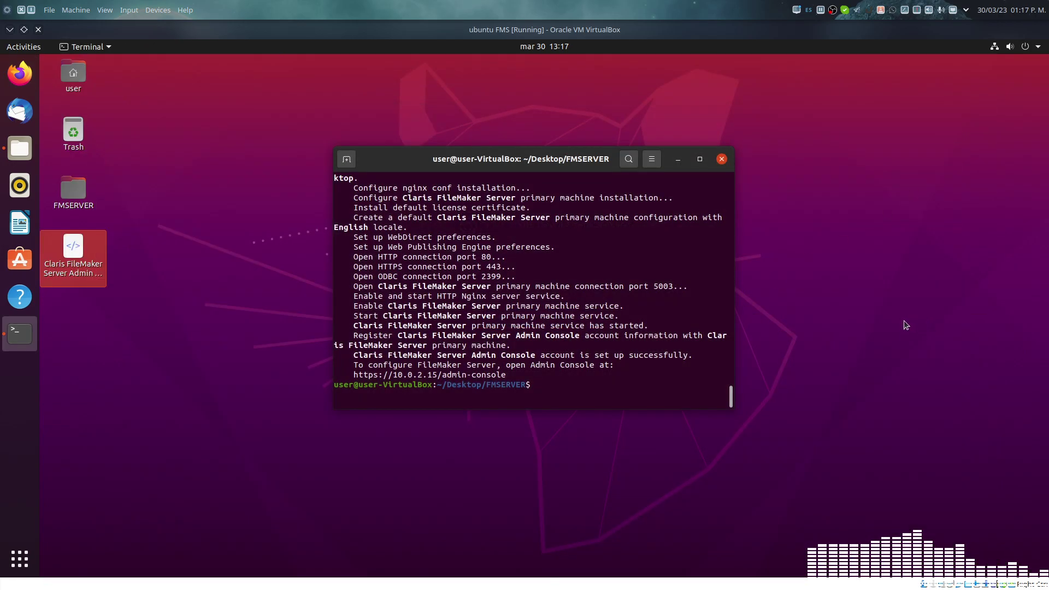